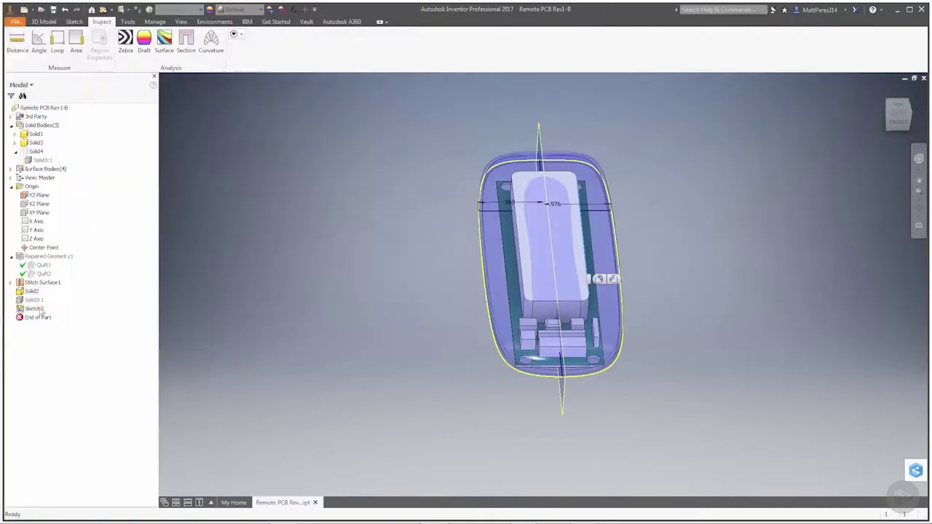
- Select Sketch2 in the model browser and bring up its context menu
click(32, 309)
right_click(31, 310)
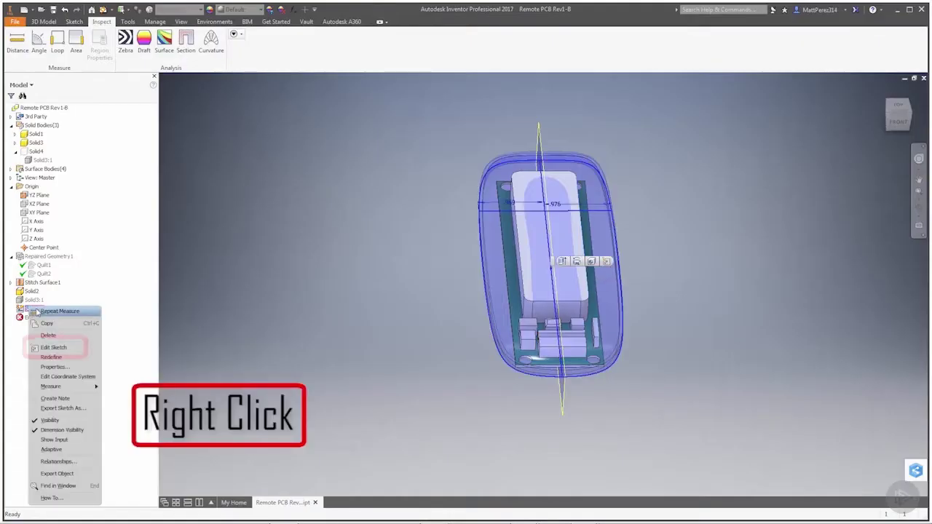
- Choose Edit Sketch to reopen Sketch2 and zoom the view onto the part
click(58, 346)
scroll(591, 224, down, 3)
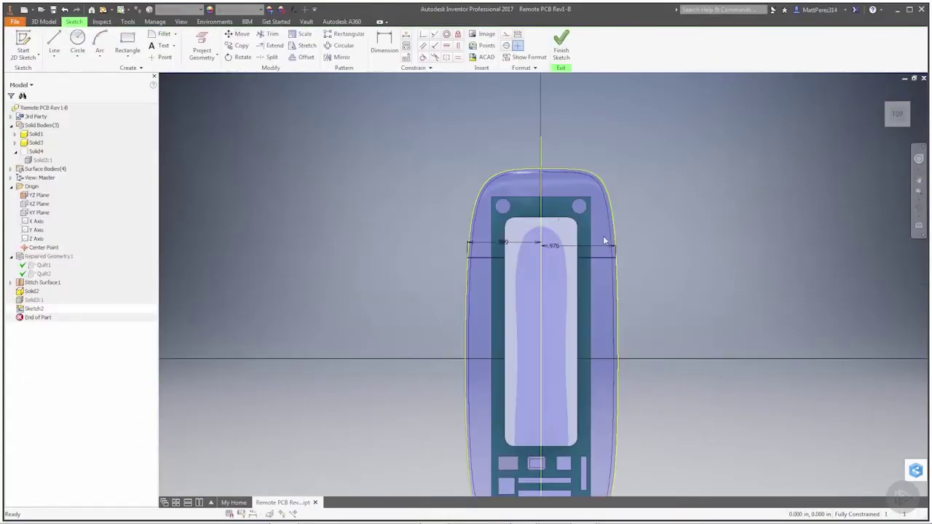
scroll(561, 178, down, 5)
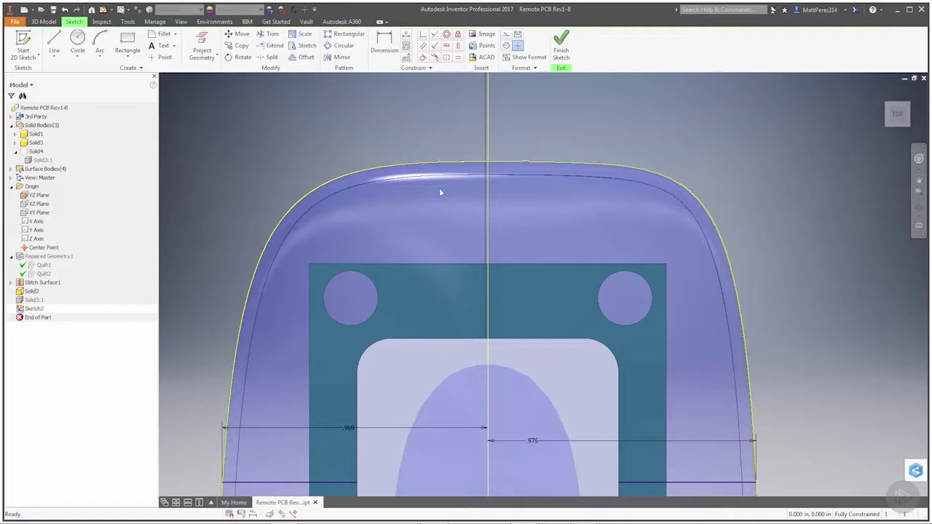
scroll(476, 197, up, 5)
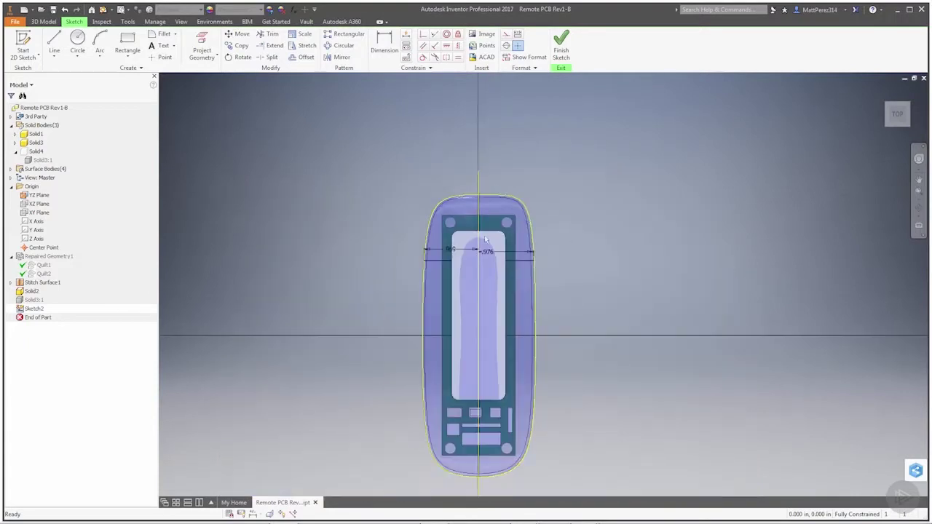
- Window-select the old outer outline with its width dimensions, delete it, and recentre the part
drag(535, 282, 391, 218)
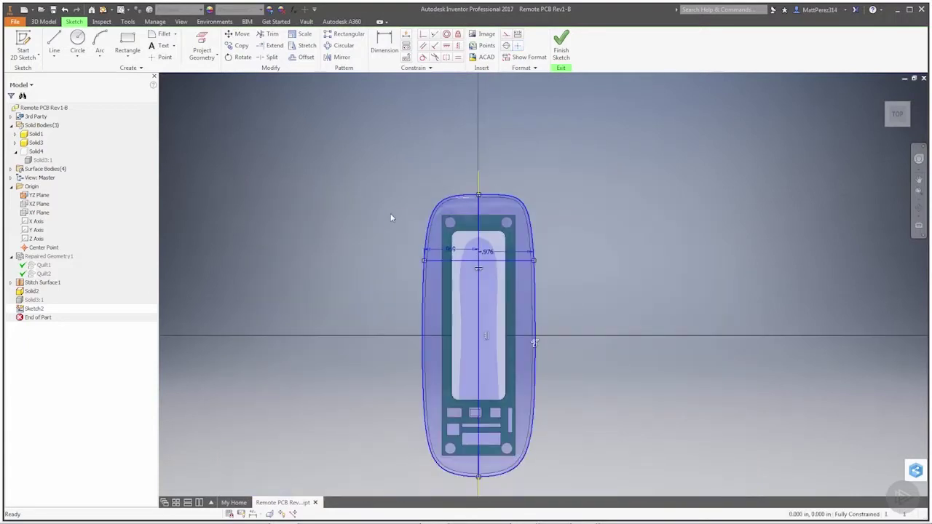
key(Delete)
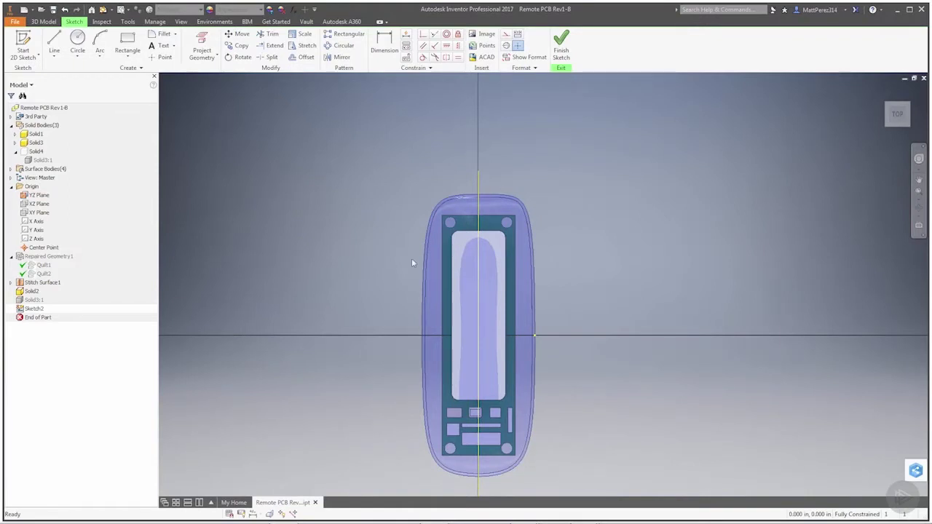
middle_drag(412, 262, 430, 274)
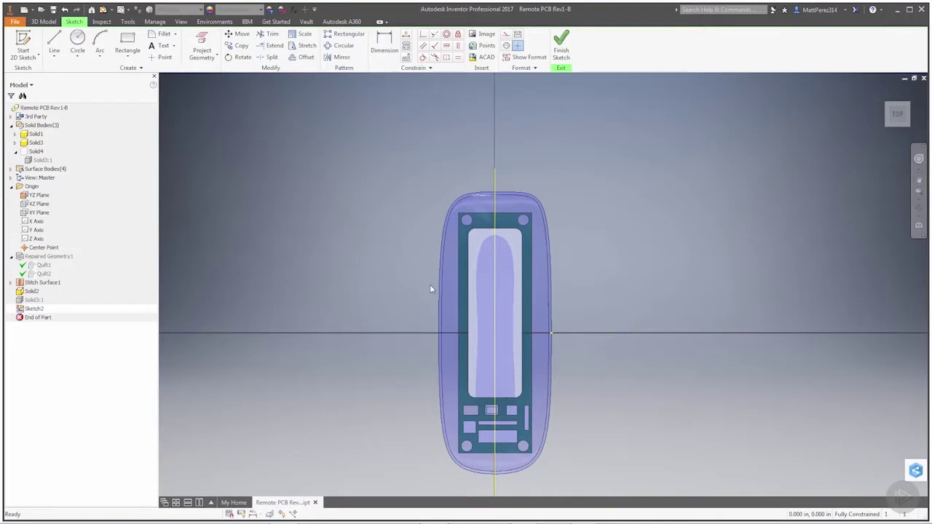
scroll(560, 339, up, 3)
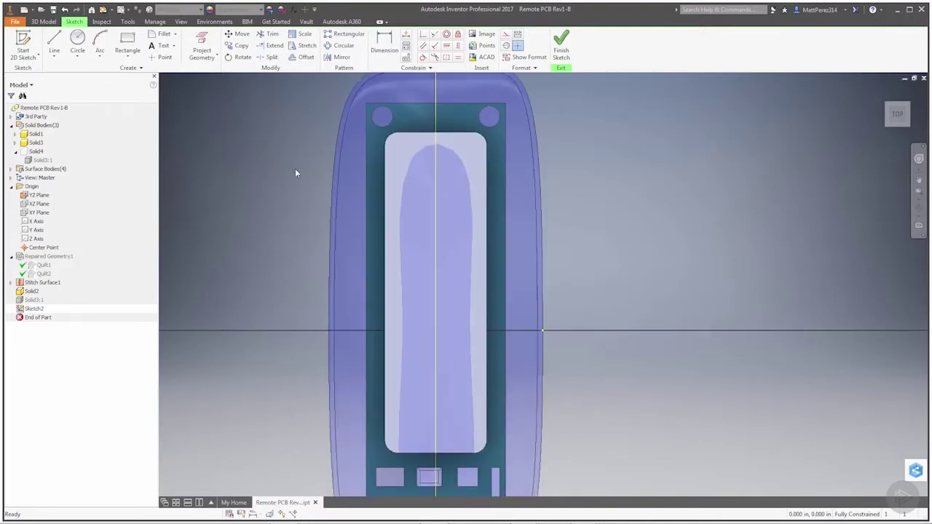
- Draw a horizontal line across the shell at mid-height from left edge to right edge
click(54, 44)
click(328, 332)
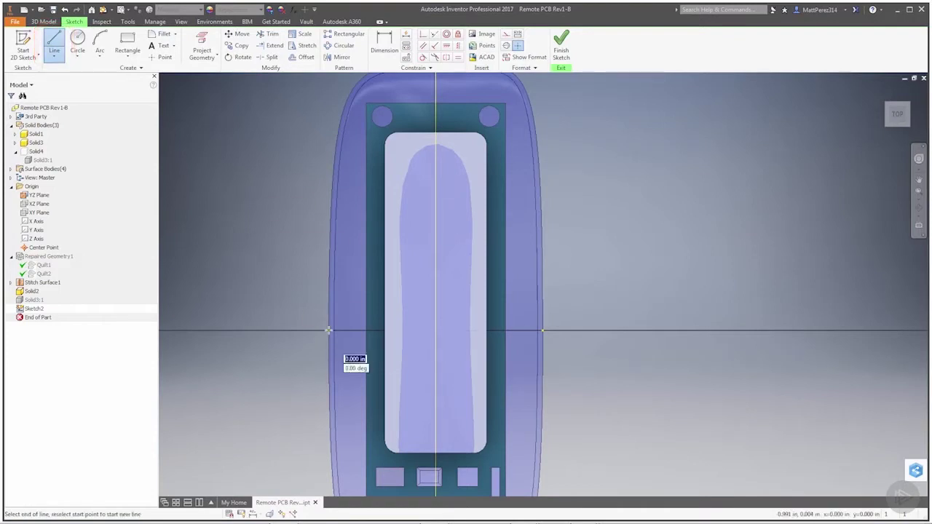
click(543, 332)
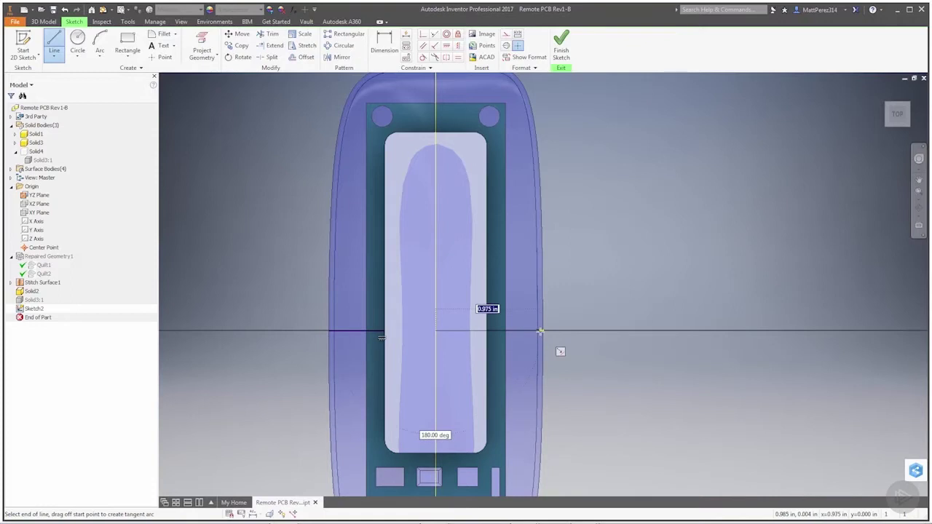
click(553, 332)
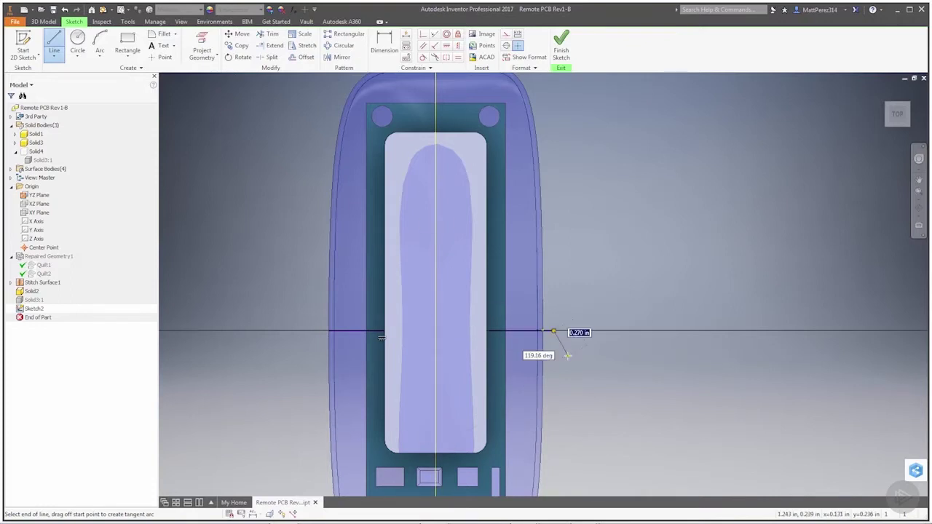
key(Escape)
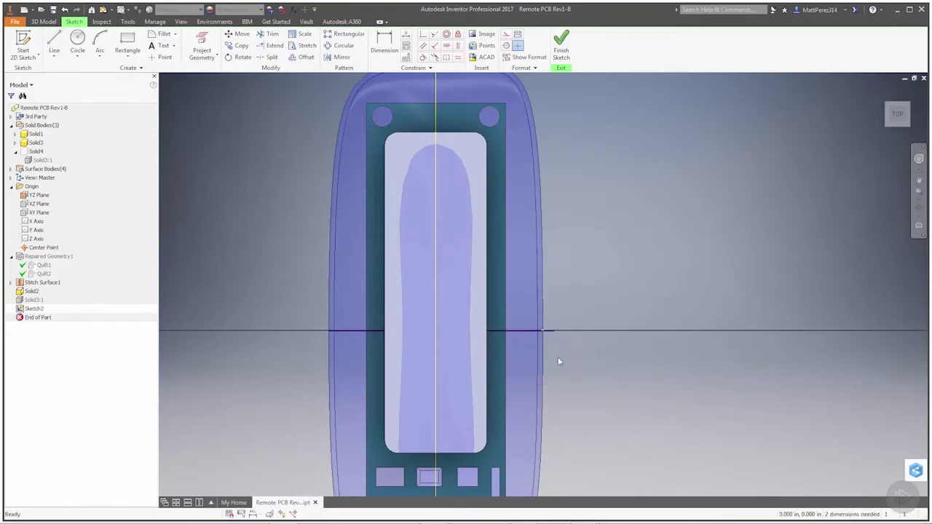
- Draw vertical lines up and down from the horizontal line's midpoint, then orbit to an angled view
key(l)
click(435, 331)
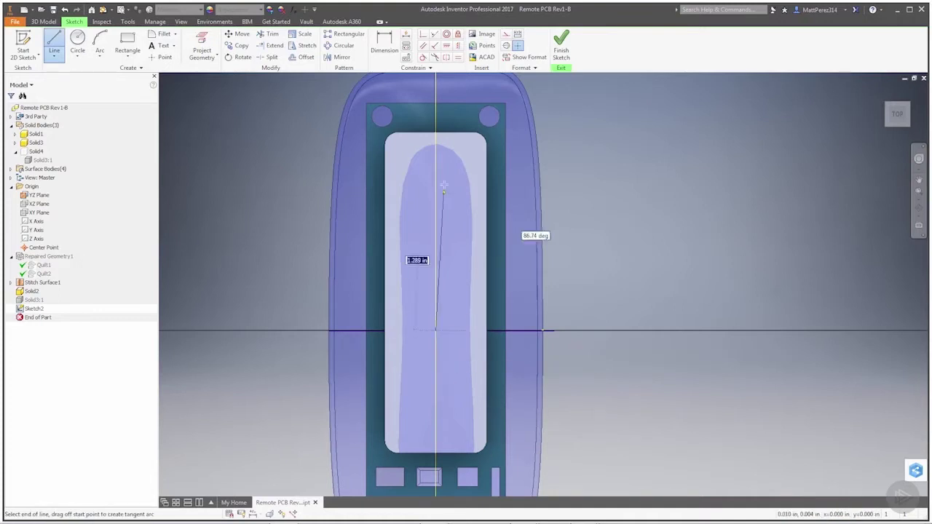
click(436, 103)
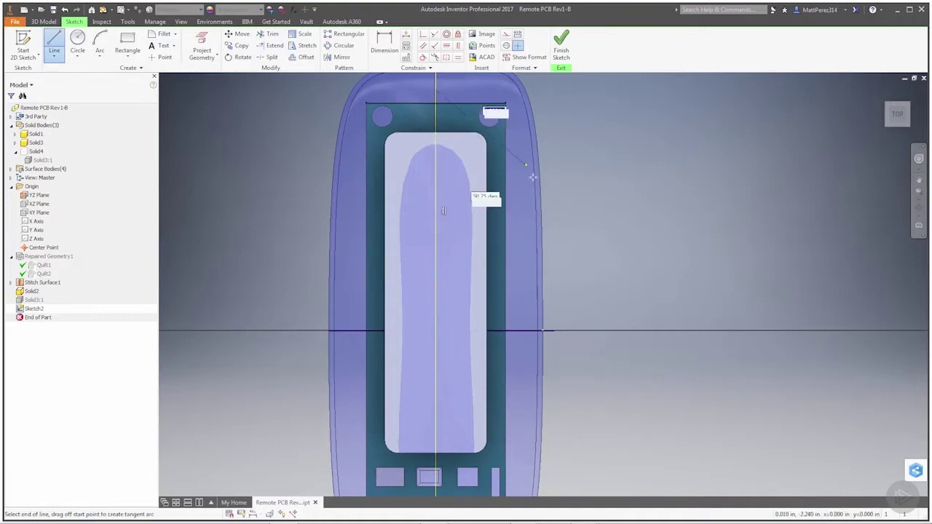
right_click(620, 319)
click(597, 354)
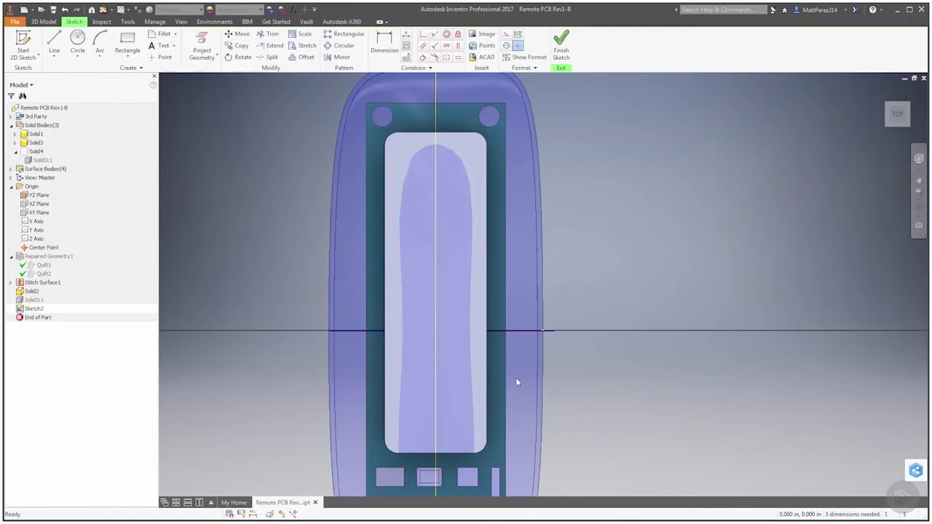
key(l)
click(435, 330)
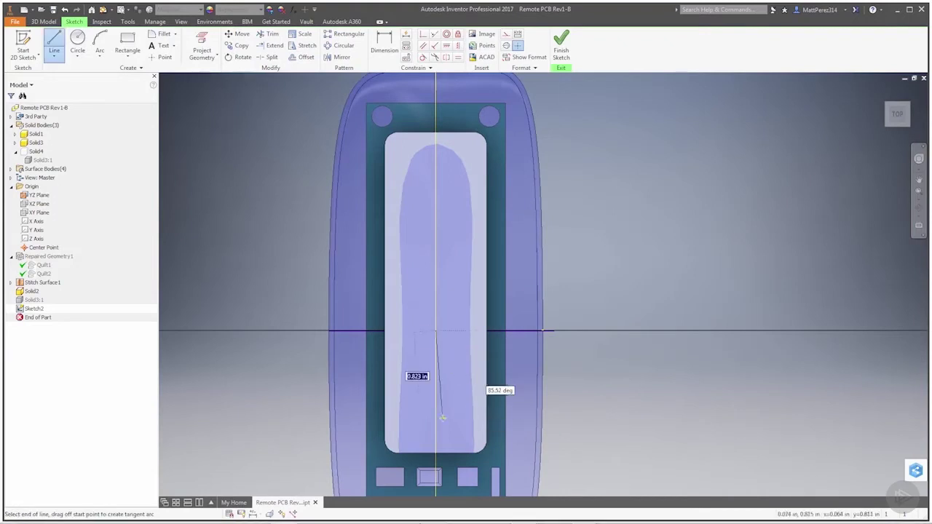
key(Escape)
scroll(559, 392, down, 4)
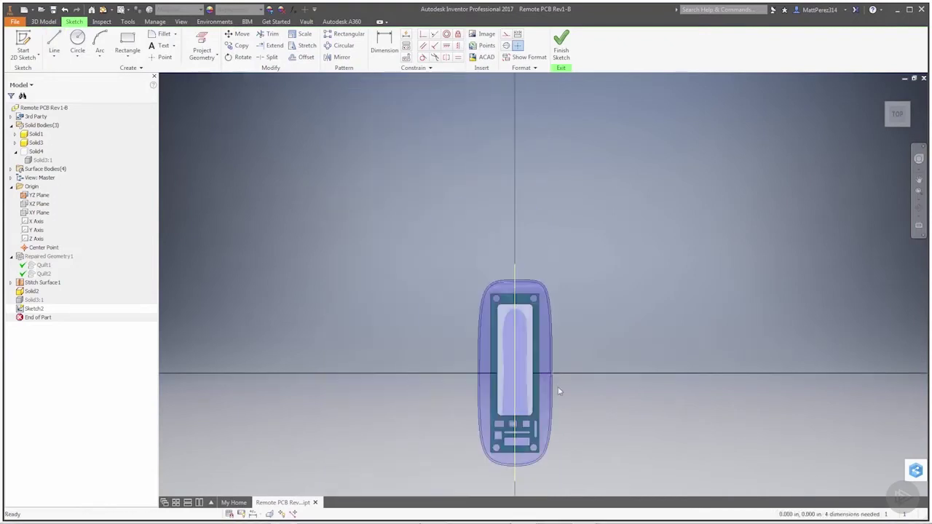
mouse_move(269, 352)
shift+middle_down()
mouse_move(322, 349)
mouse_move(324, 318)
shift+middle_up()
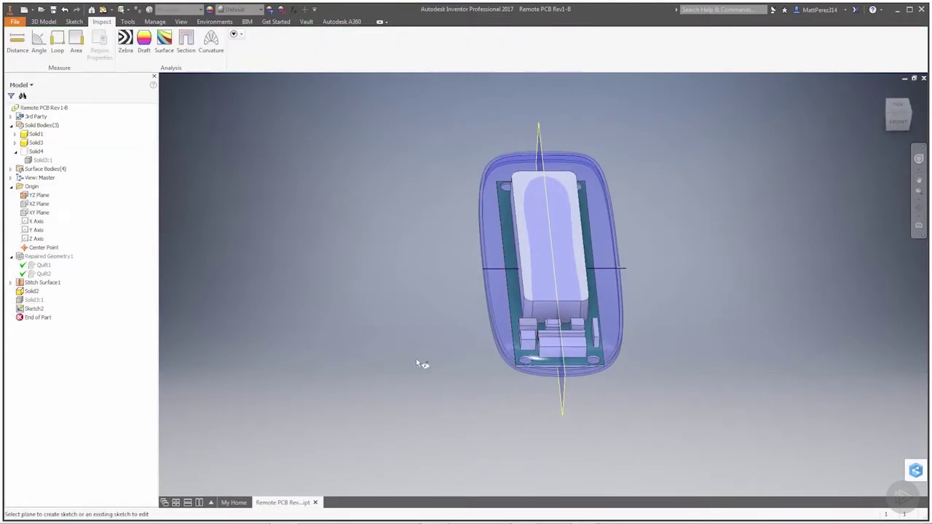
- Hide Solid1 and the YZ Plane
shift+middle_drag(420, 363, 462, 335)
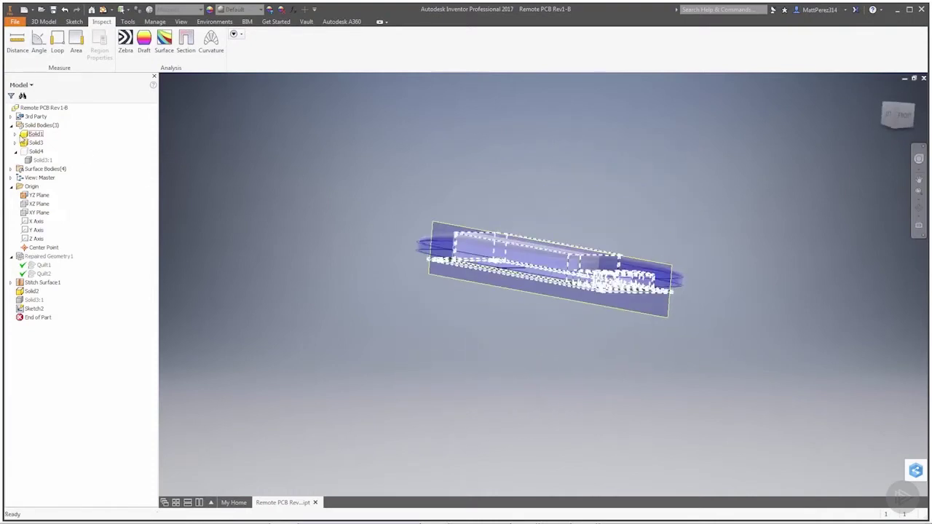
right_click(26, 135)
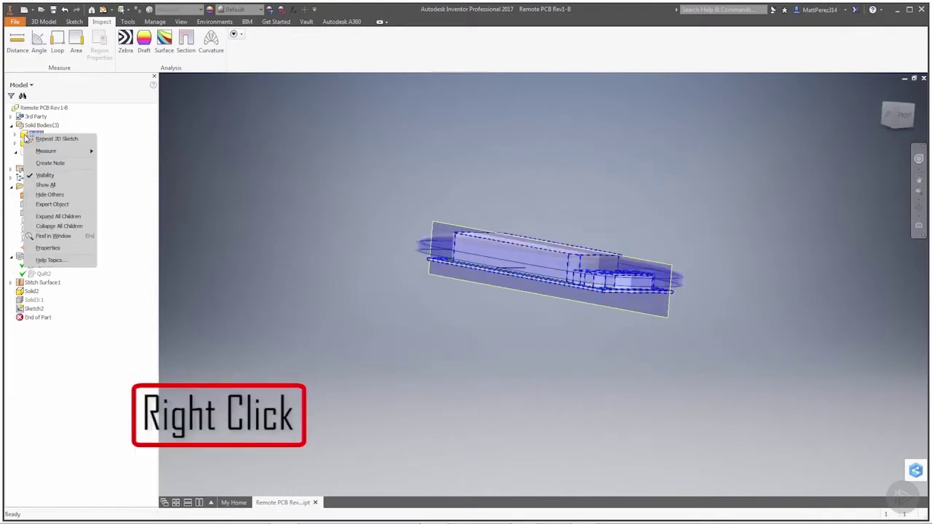
click(45, 174)
shift+middle_drag(541, 224, 579, 267)
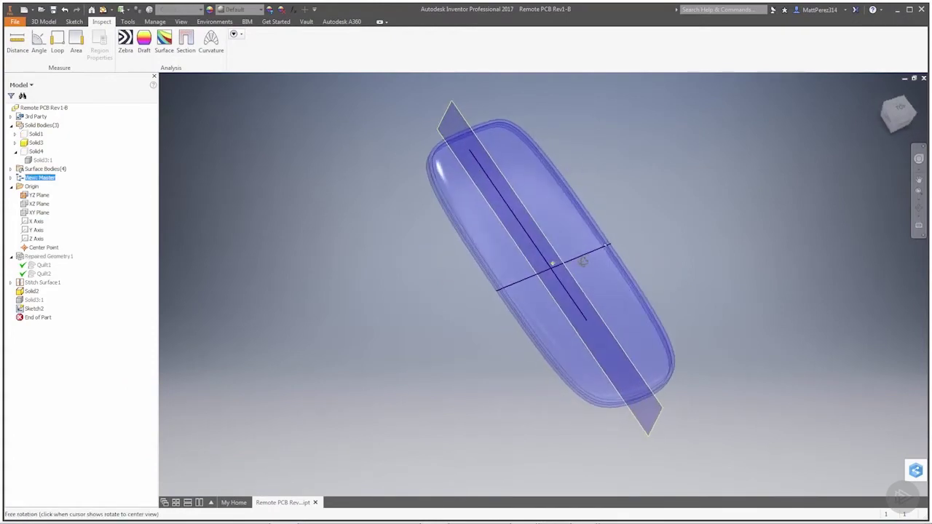
right_click(43, 196)
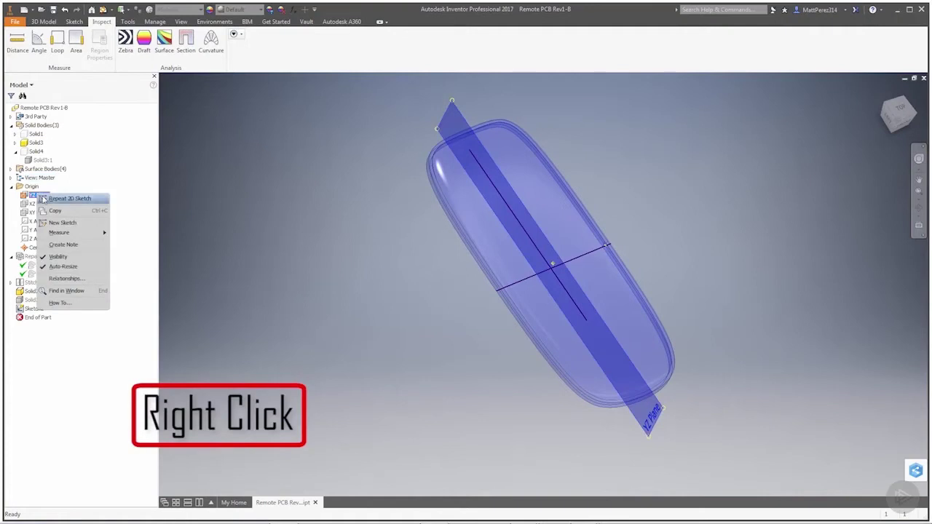
click(57, 256)
- Reopen Sketch2 for editing with Edit Sketch
shift+middle_drag(412, 304, 568, 292)
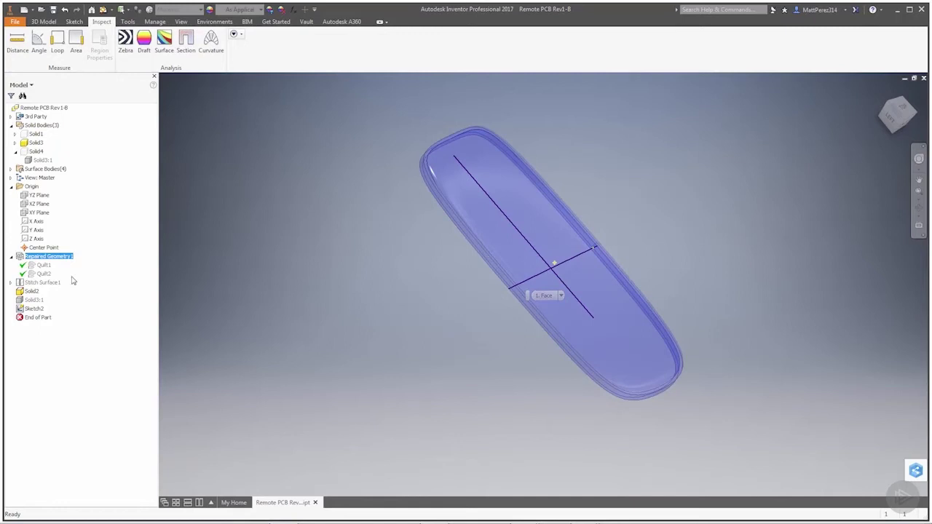
right_click(33, 310)
click(51, 351)
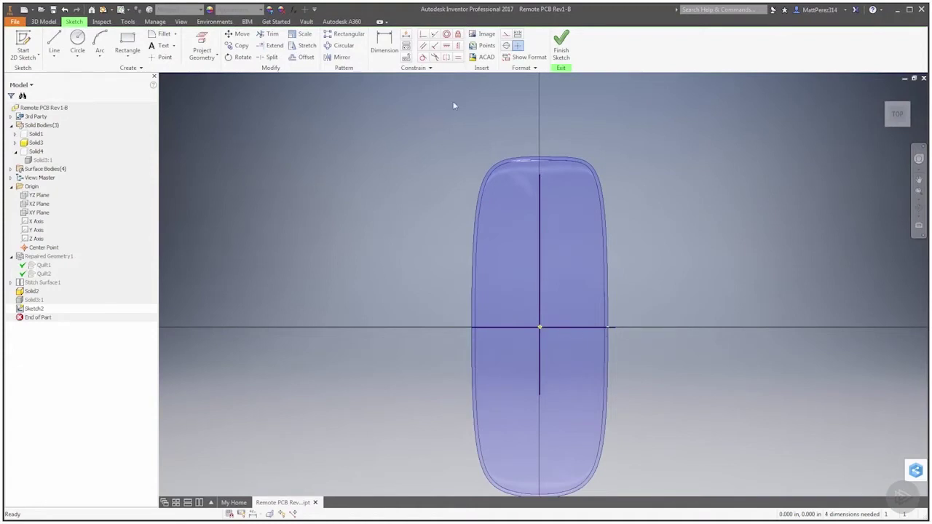
- Constrain the horizontal and vertical line halves equal, and stretch the vertical line to the shell's top
click(457, 59)
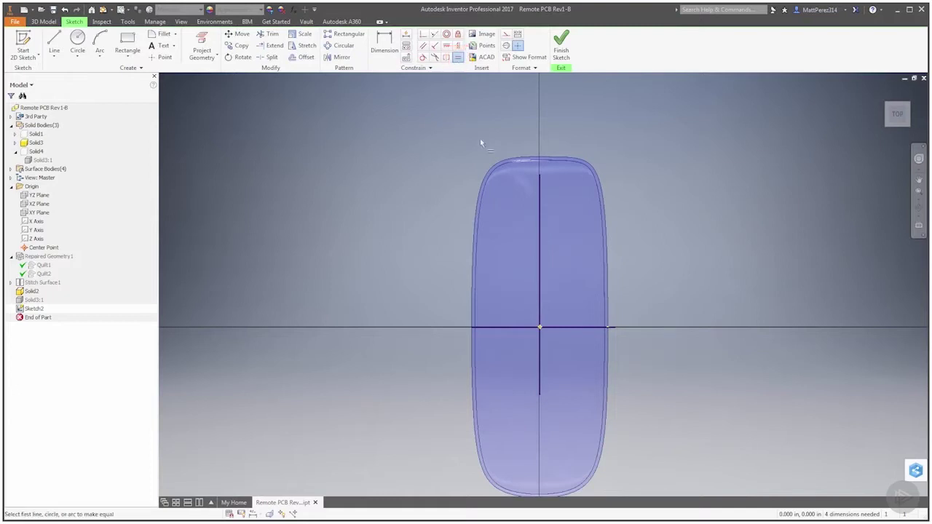
click(521, 332)
click(540, 360)
click(540, 317)
key(Escape)
drag(539, 217, 540, 157)
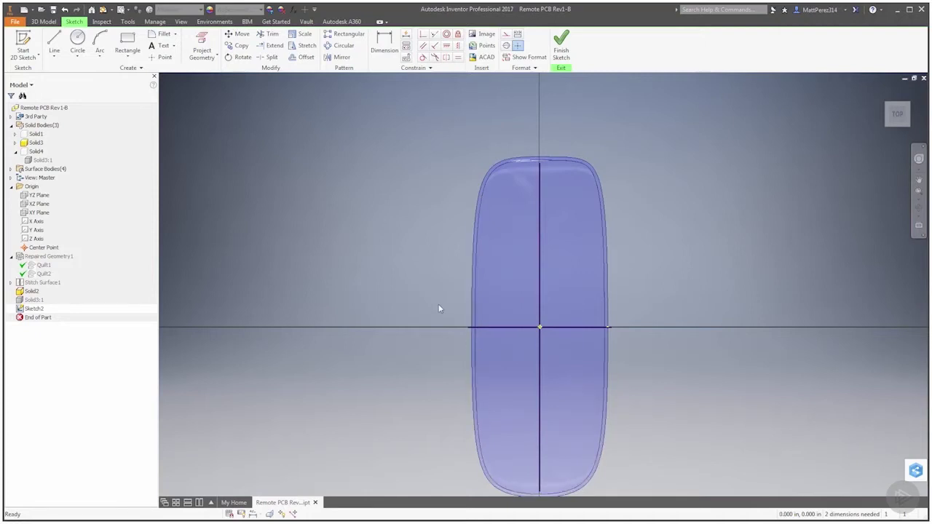
- Dimension the horizontal line half with a width of 1
key(d)
click(490, 329)
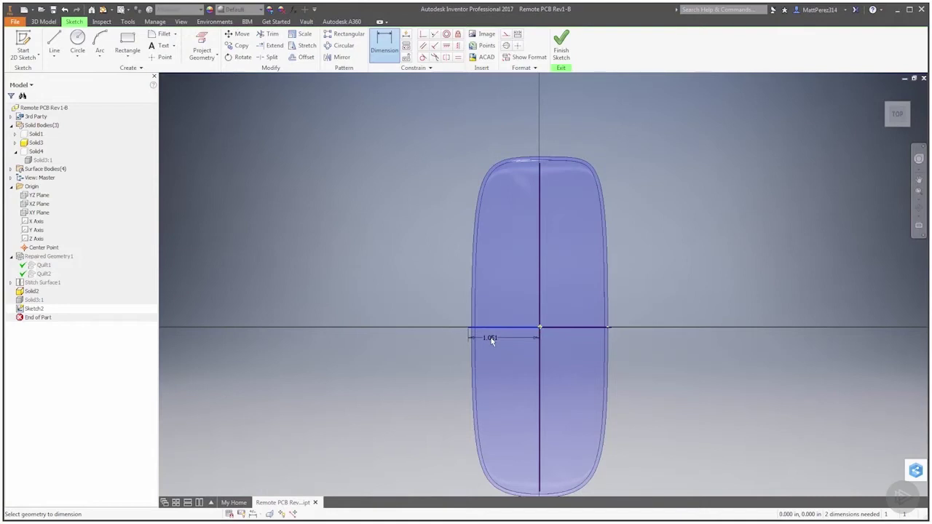
click(492, 341)
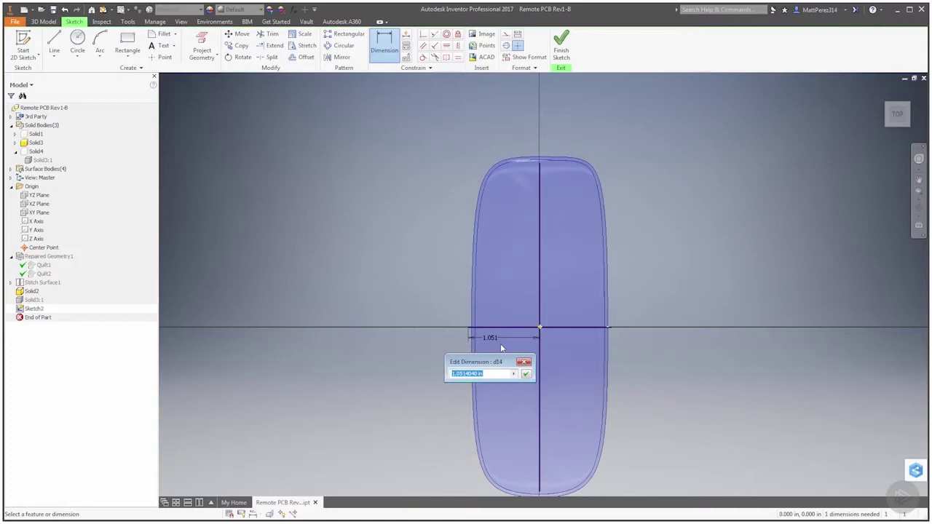
text(1)
key(Return)
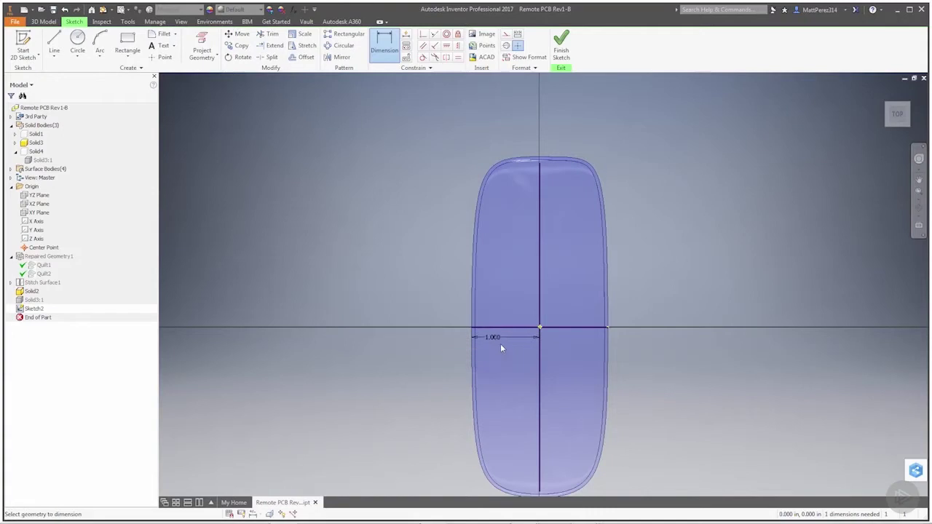
- Dimension the vertical line 2.5 and move the 1.000 dimension further below the line
click(540, 211)
click(520, 227)
text(2.5)
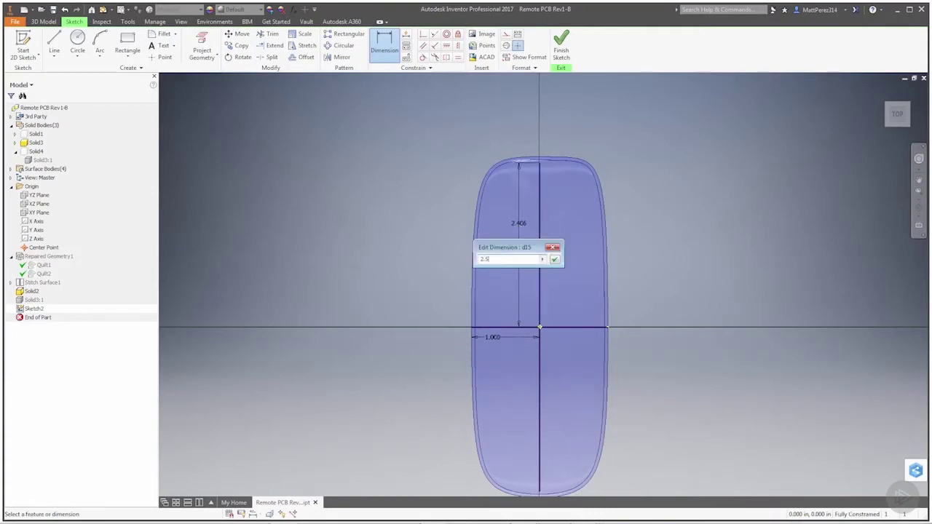
key(Return)
key(Escape)
scroll(519, 219, up, 8)
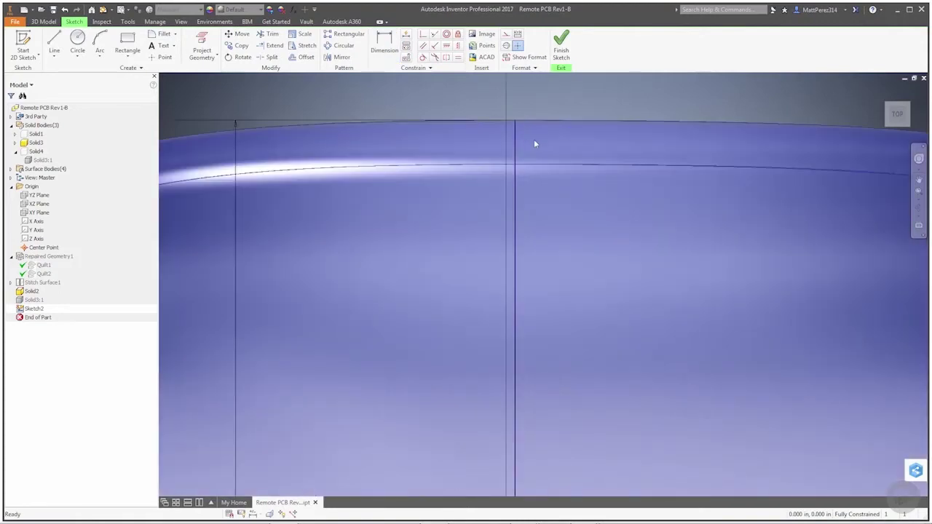
scroll(535, 182, down, 8)
scroll(528, 234, up, 5)
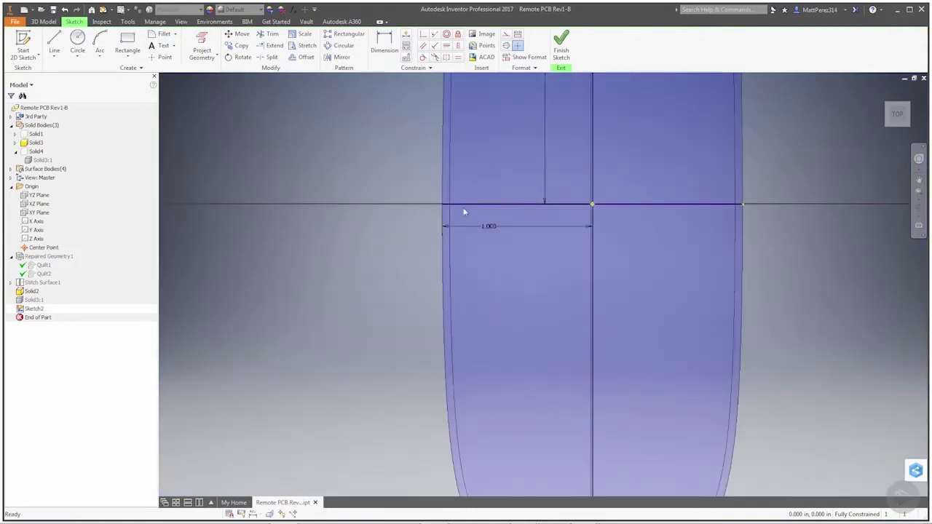
drag(490, 226, 512, 241)
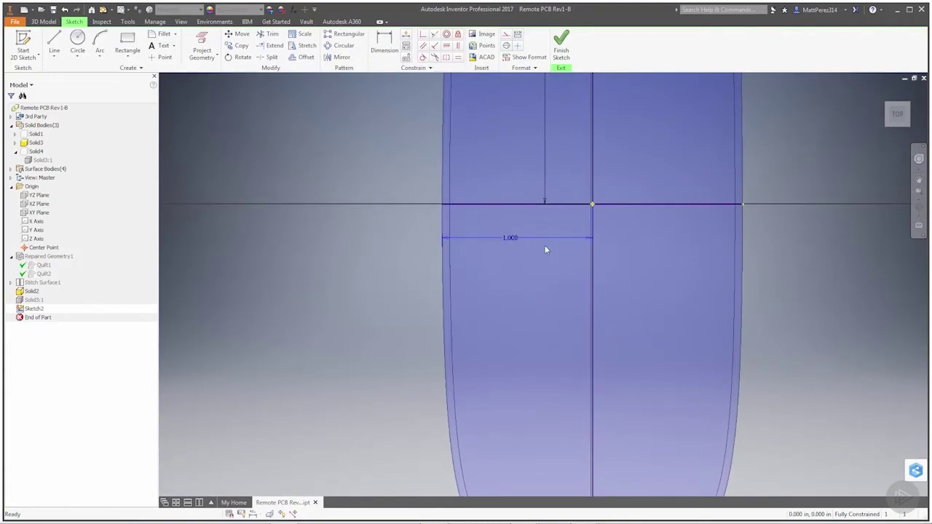
scroll(546, 250, down, 6)
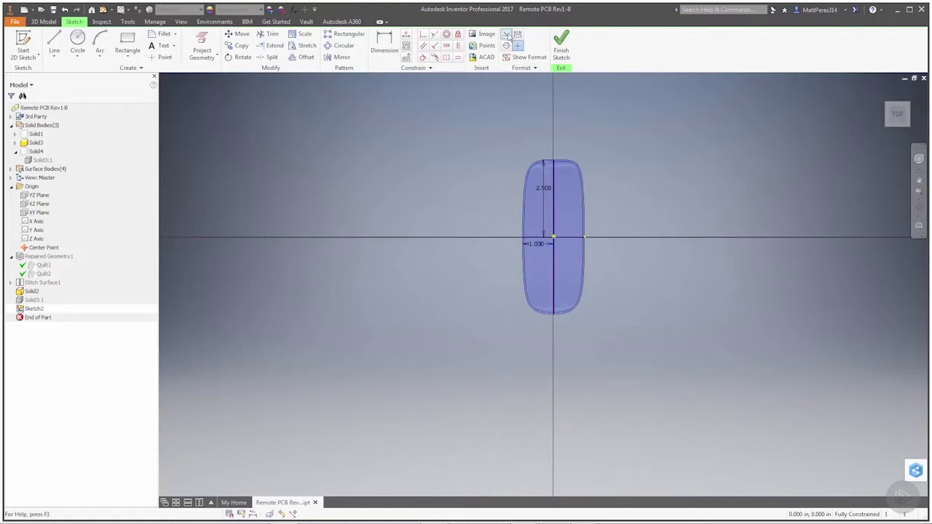
- Convert the vertical and both horizontal cross lines to dashed construction geometry
click(507, 34)
click(555, 264)
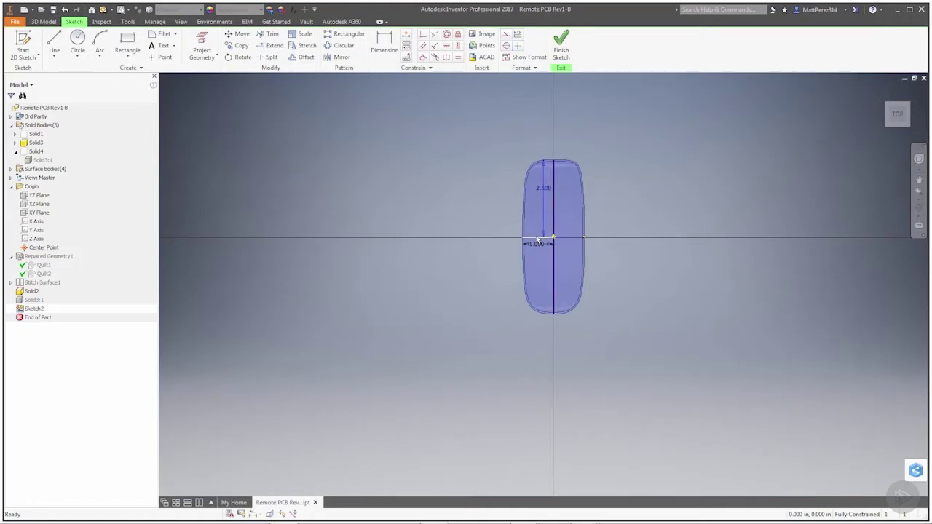
scroll(561, 207, up, 2)
scroll(565, 182, up, 2)
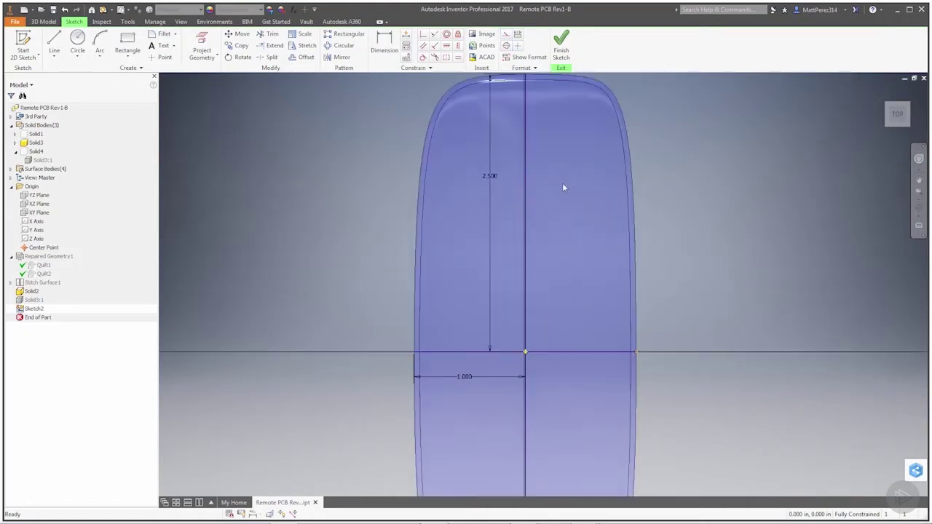
click(527, 121)
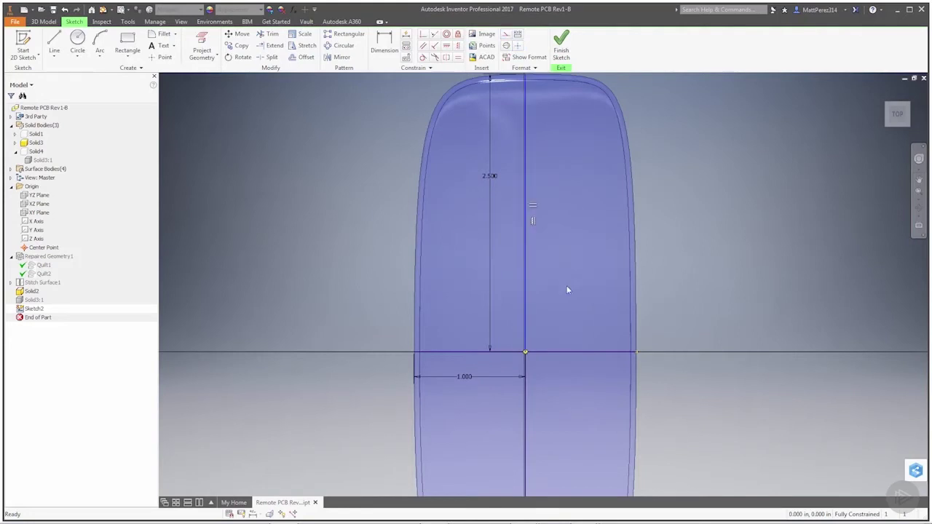
click(567, 354)
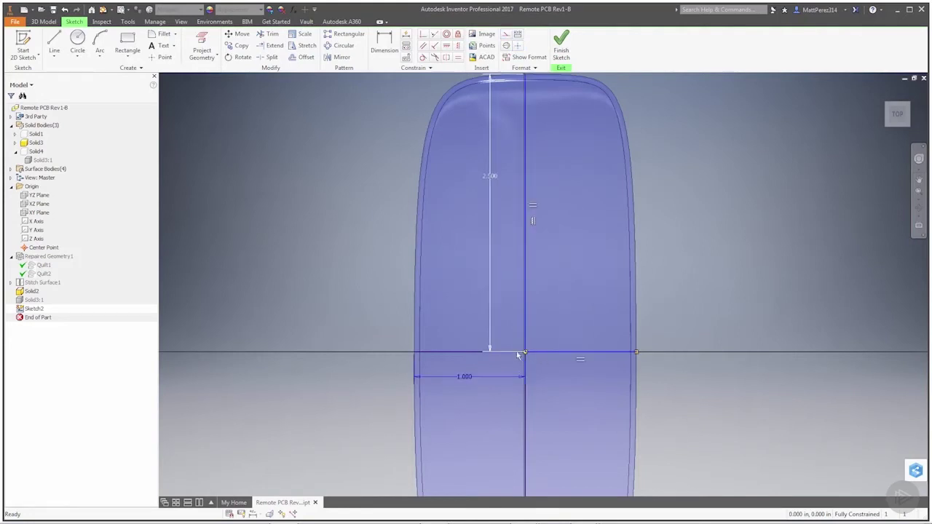
click(462, 353)
click(525, 394)
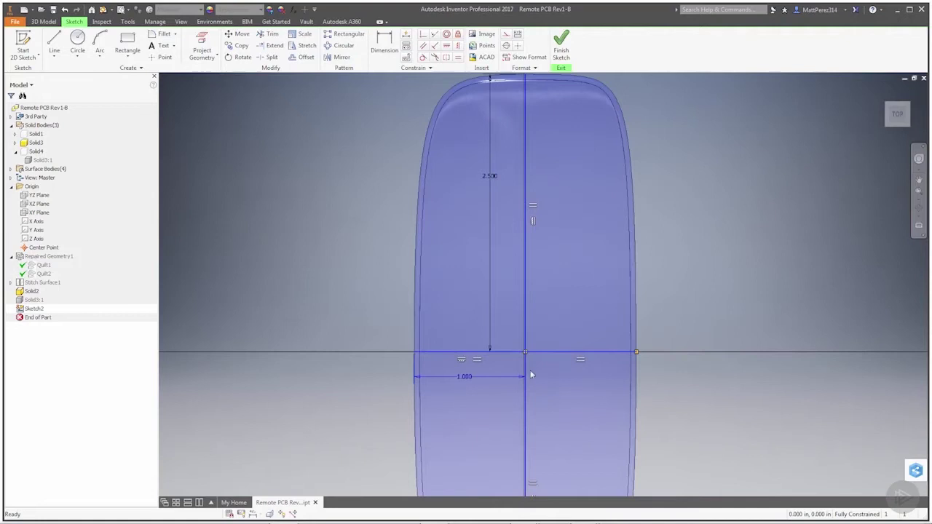
click(506, 34)
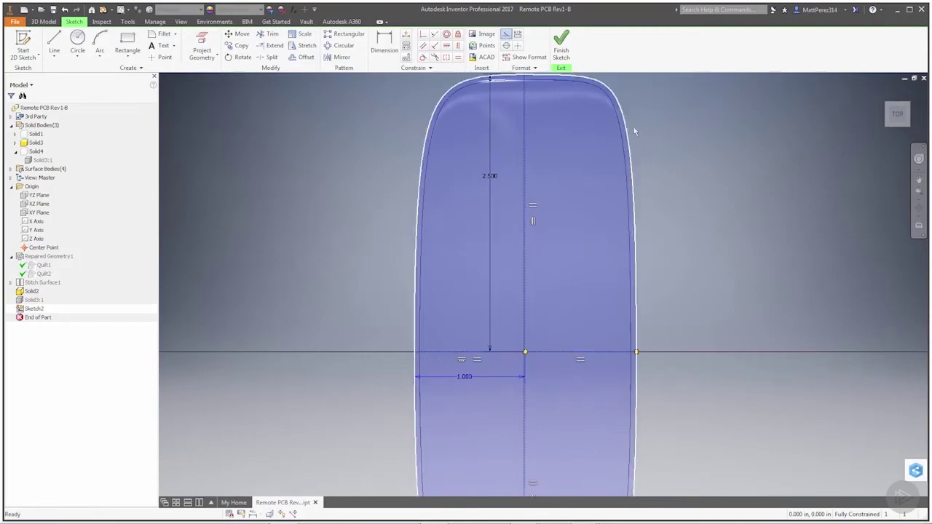
click(702, 177)
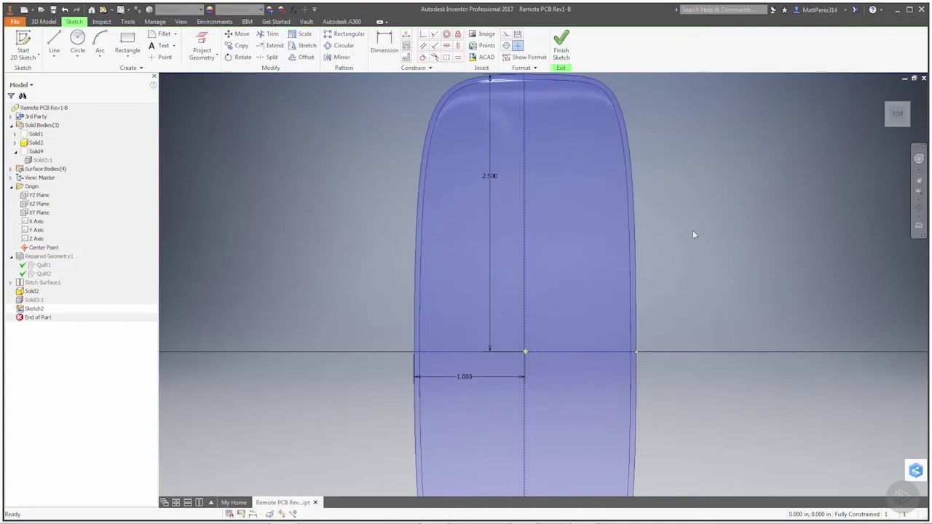
- Move the 1.000 and 2.500 dimensions to the left of the shell
scroll(695, 234, up, 4)
scroll(811, 266, down, 3)
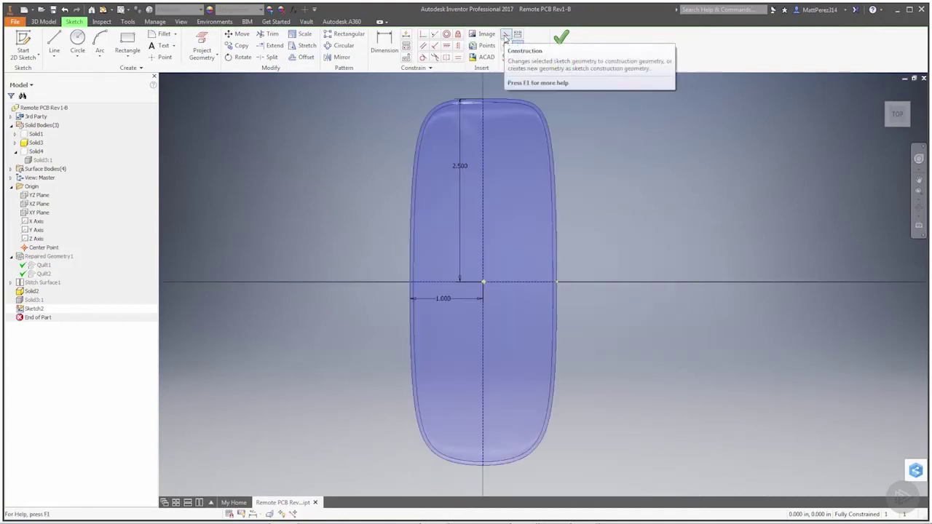
drag(443, 300, 381, 298)
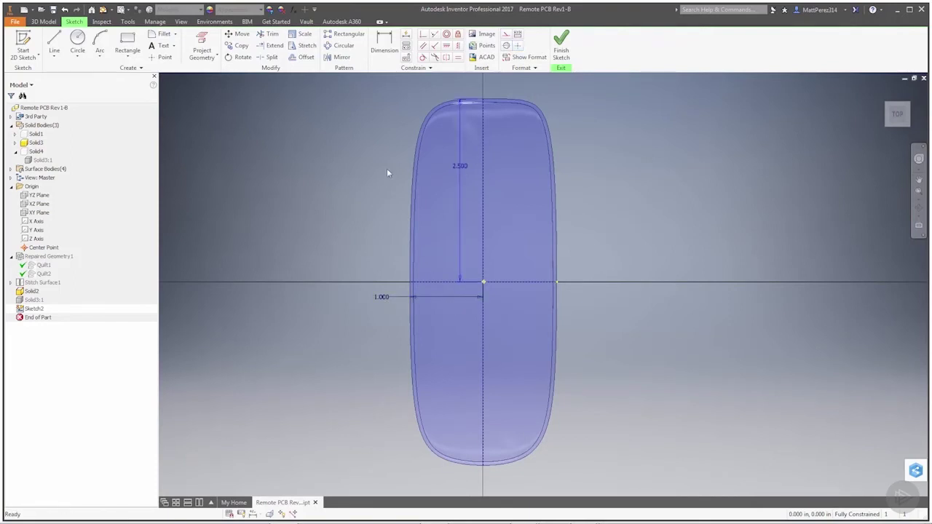
drag(458, 165, 362, 166)
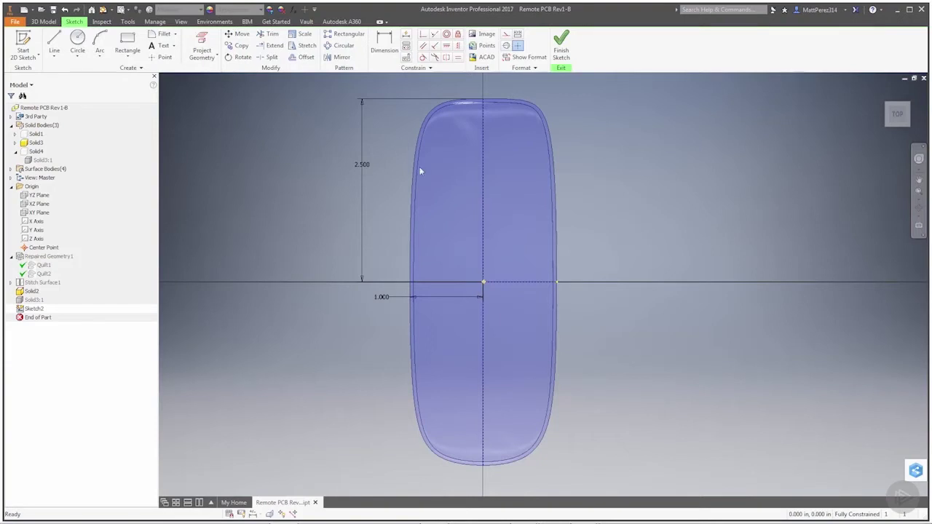
- Draw a control-vertex spline from the top centre, past the right-side corners, to the bottom centre
click(54, 58)
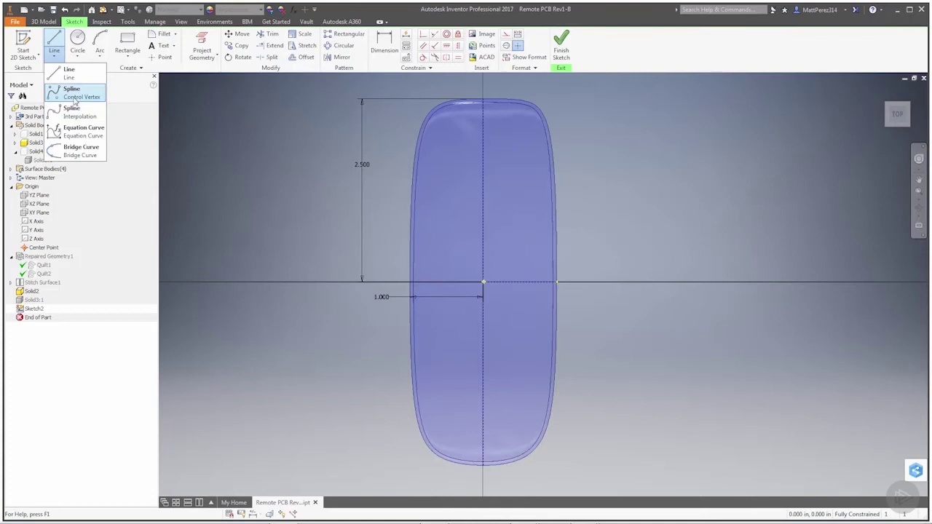
click(74, 94)
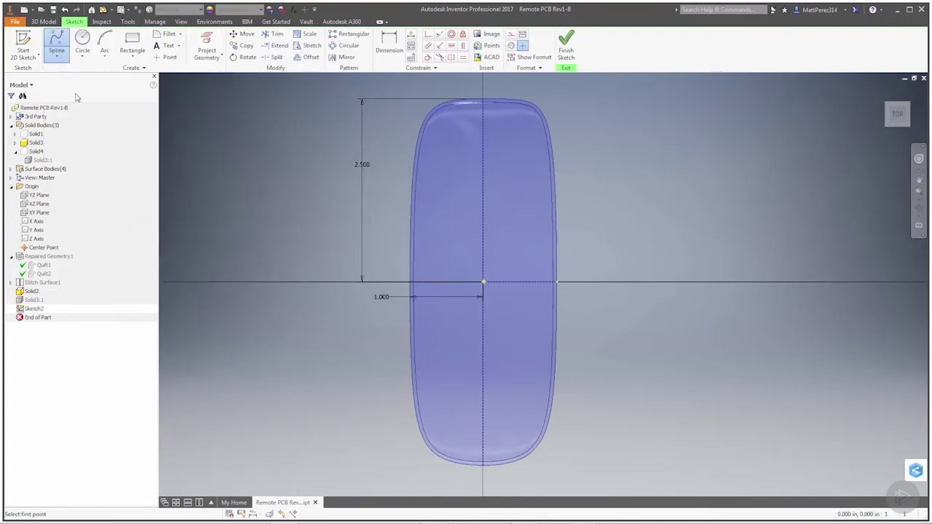
click(483, 98)
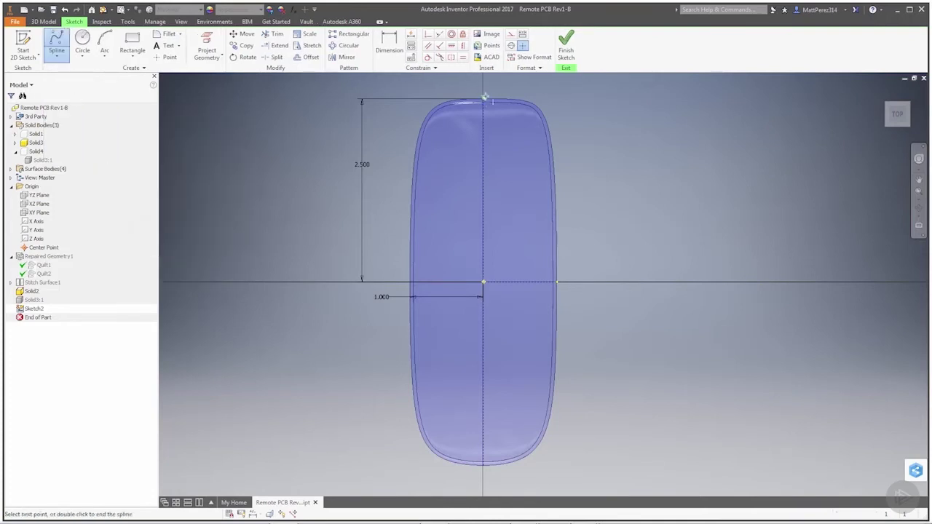
click(539, 99)
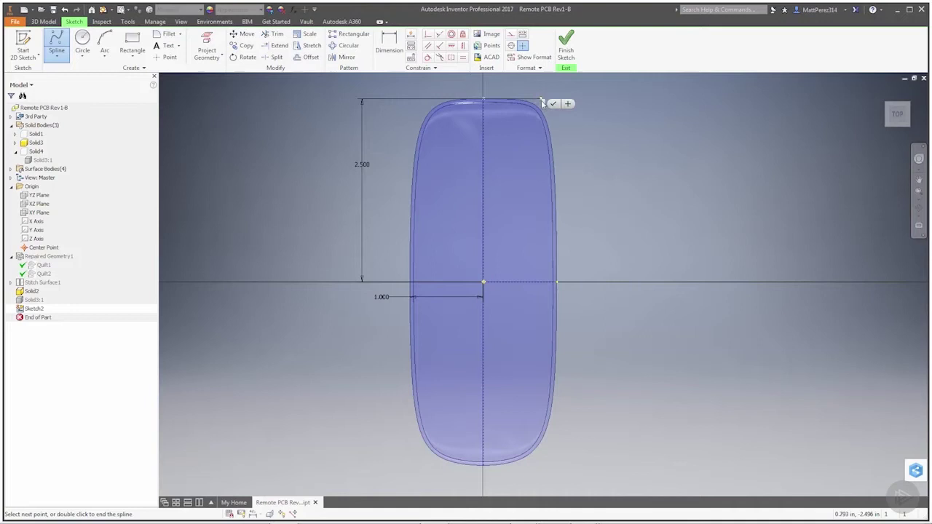
click(557, 283)
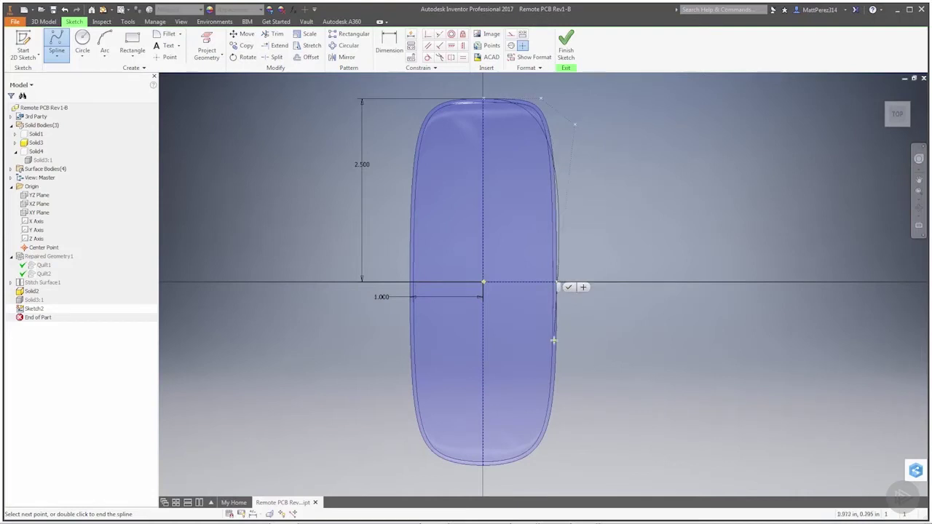
click(553, 428)
click(537, 456)
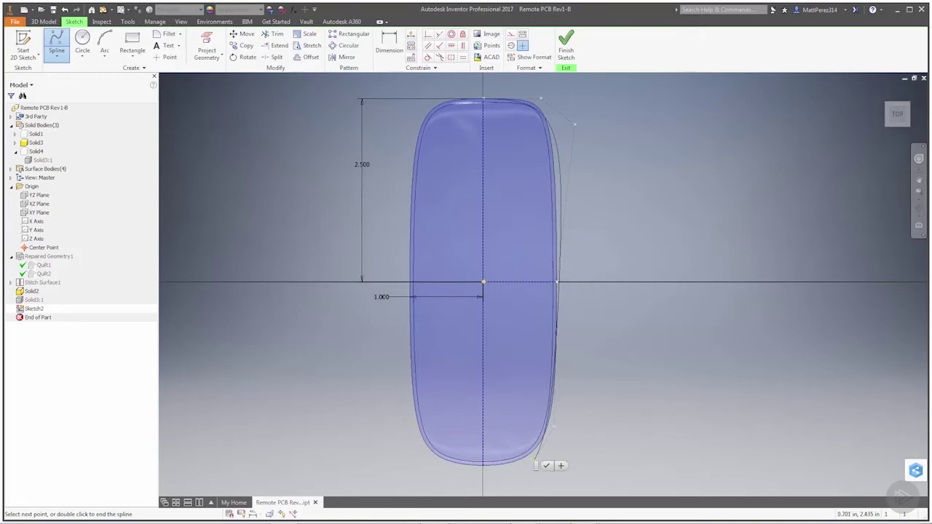
click(478, 463)
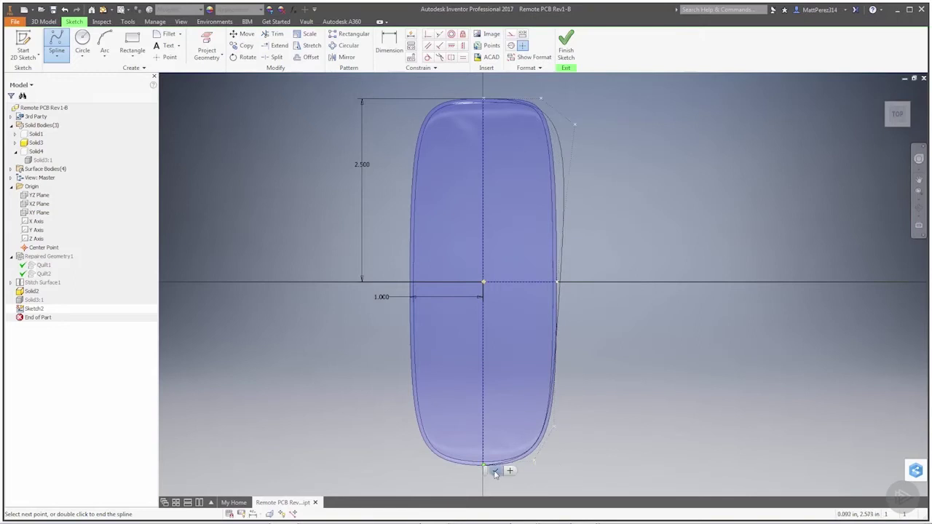
click(496, 474)
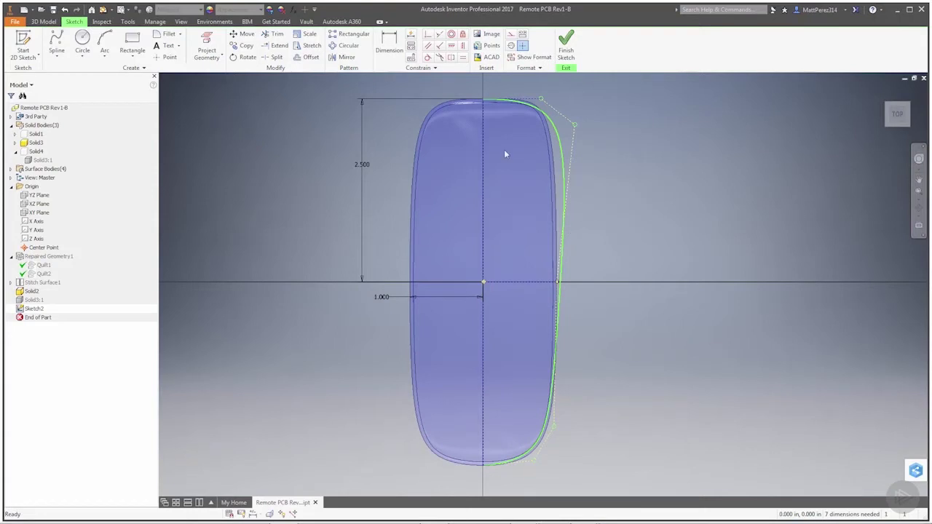
- Constrain the spline's bottom tangent handle horizontal
click(452, 45)
scroll(556, 116, up, 5)
scroll(556, 116, down, 3)
scroll(475, 110, up, 6)
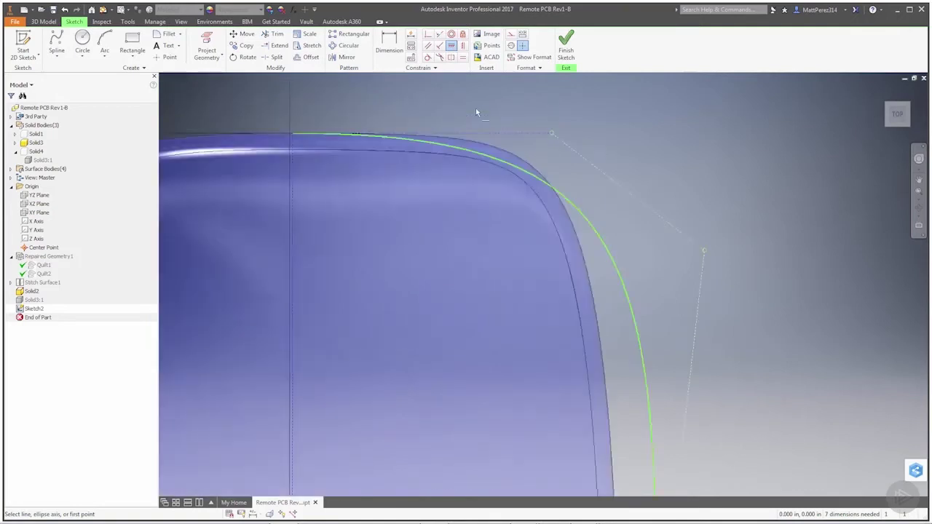
scroll(576, 194, down, 5)
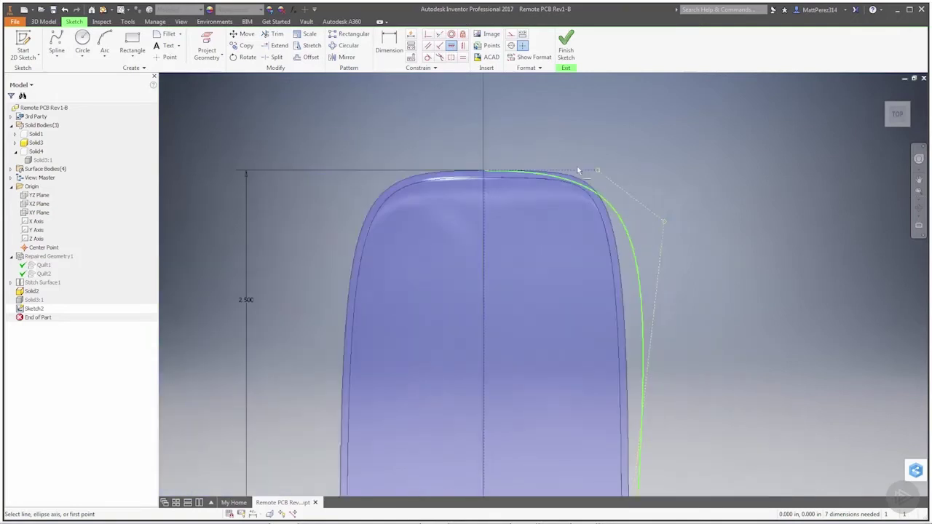
scroll(599, 294, up, 6)
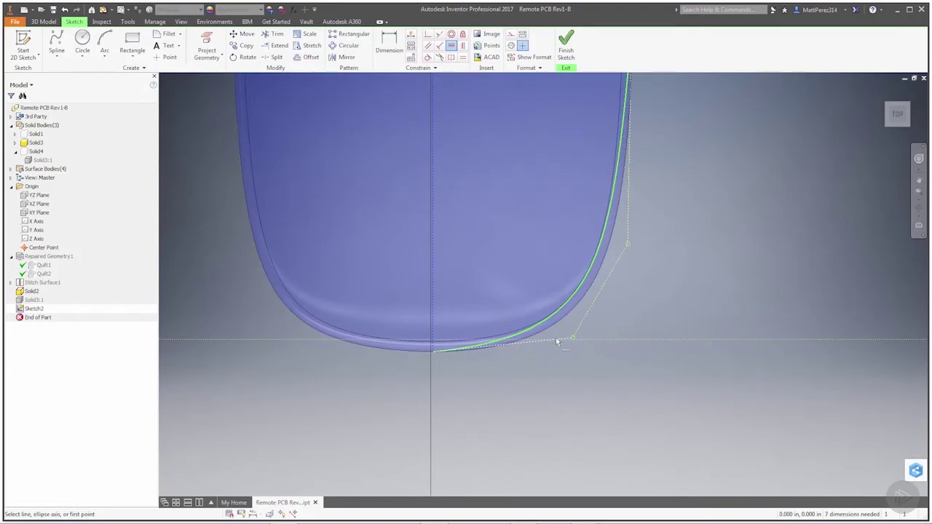
click(557, 340)
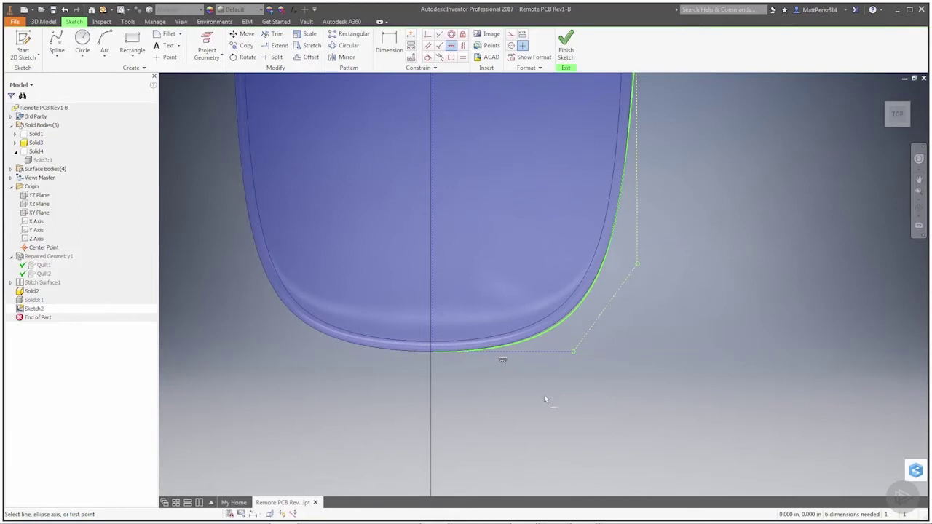
scroll(549, 394, down, 4)
key(Escape)
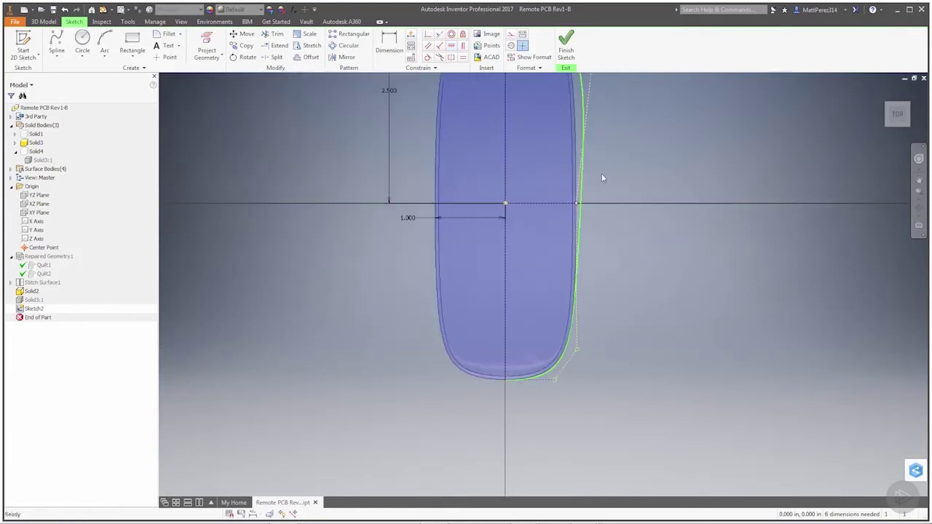
- Constrain the spline's right-side control line vertical using the I shortcut
key(i)
scroll(581, 194, up, 2)
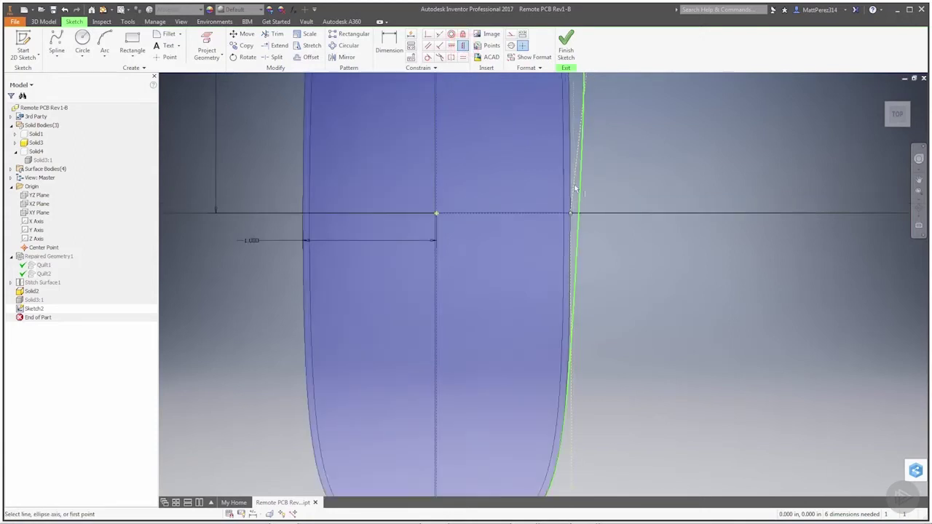
click(578, 158)
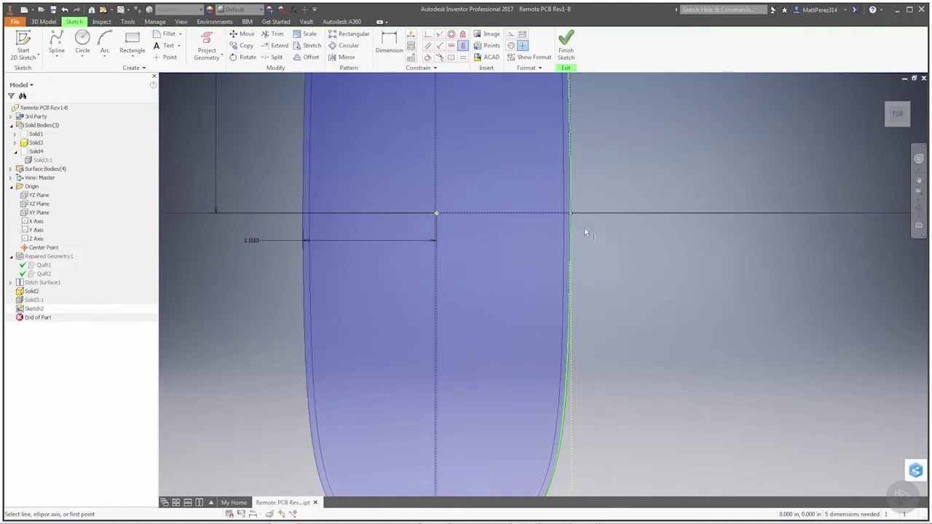
scroll(586, 233, down, 2)
key(Escape)
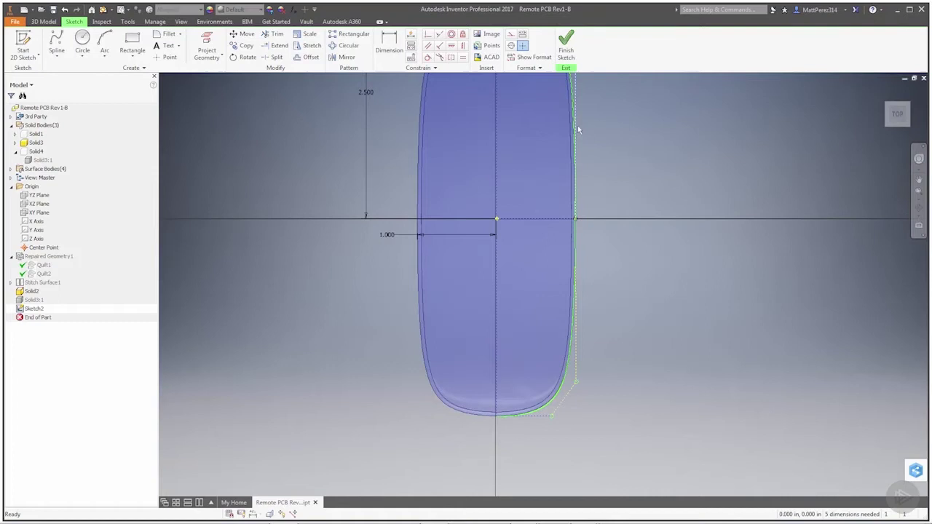
scroll(581, 219, down, 2)
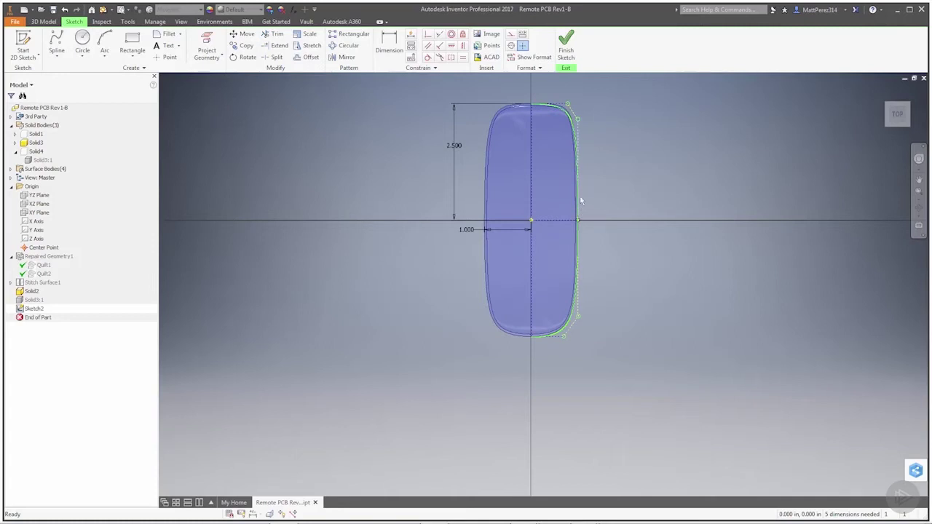
scroll(580, 211, down, 2)
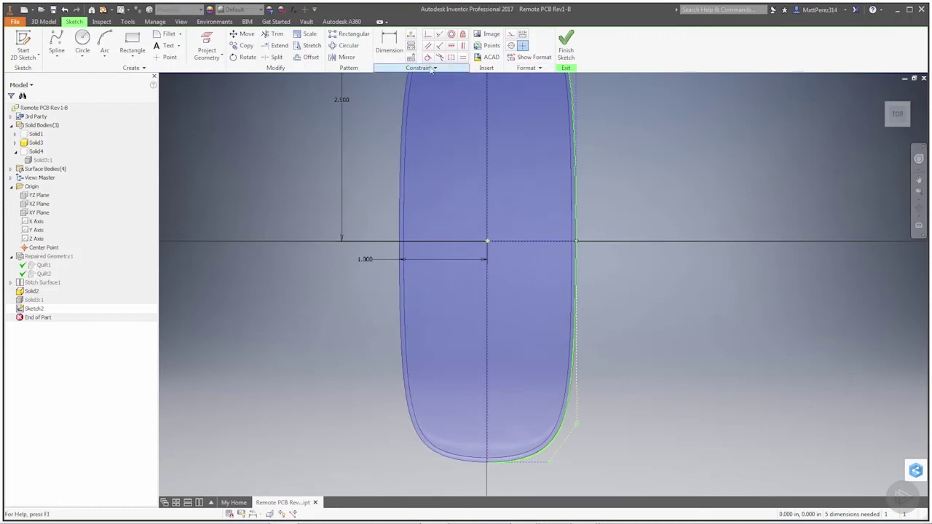
- Trim away the curve below the centre line and drag the spline's right edge outward
click(276, 34)
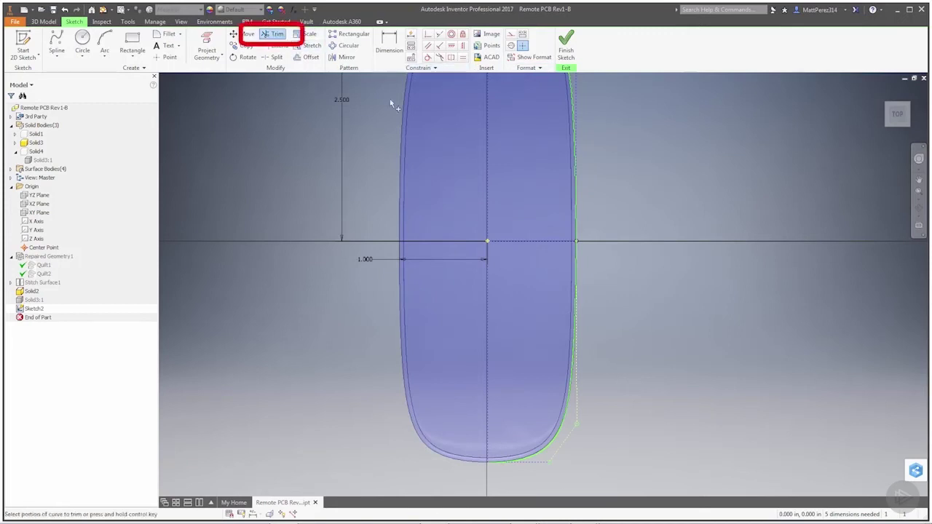
click(577, 255)
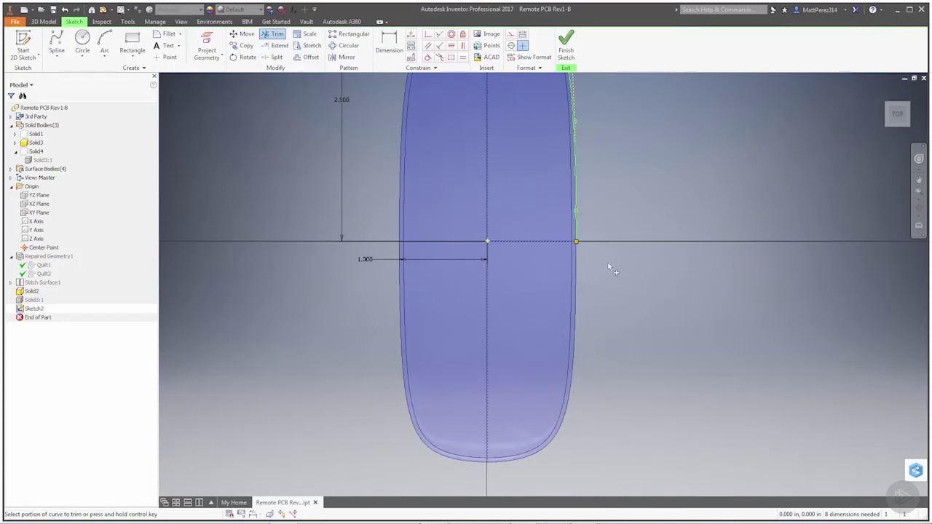
key(Escape)
scroll(578, 212, up, 5)
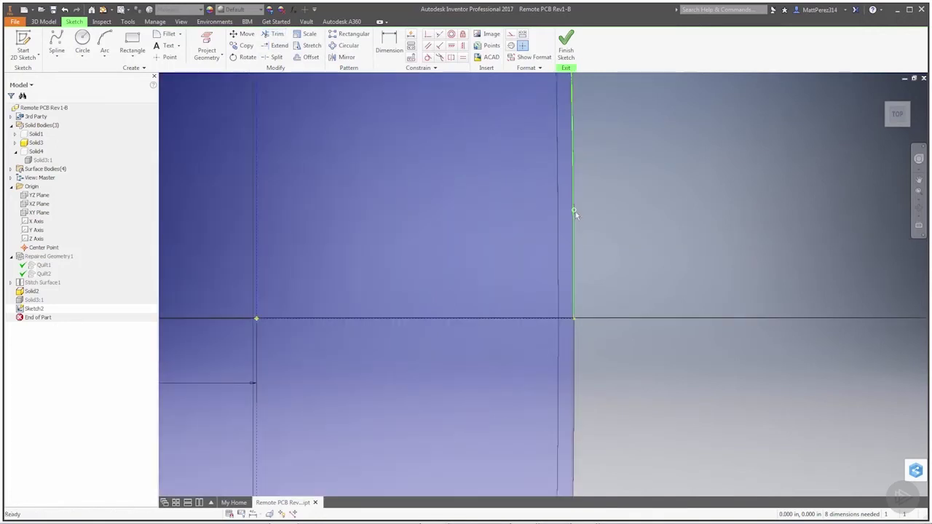
drag(575, 211, 681, 143)
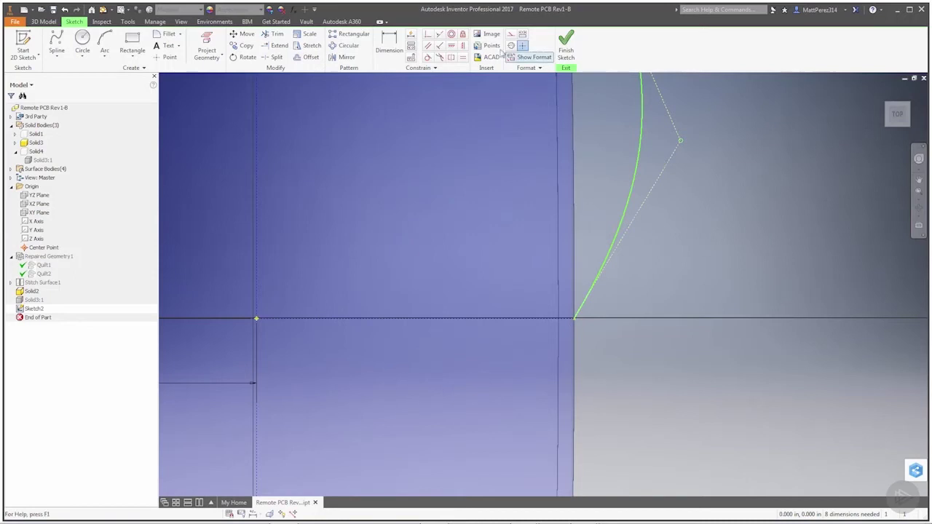
- Make the spline's tangent vertical where it meets the horizontal centre line
click(464, 45)
click(672, 155)
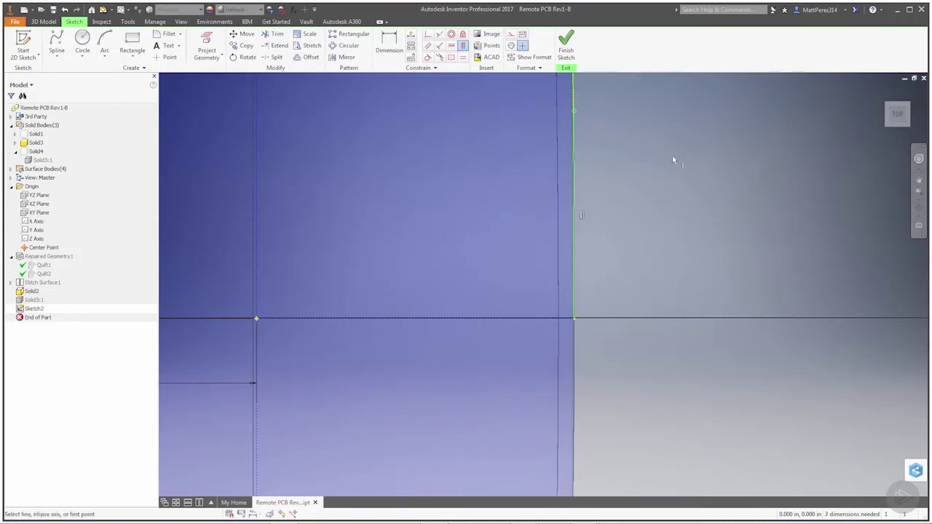
key(Escape)
scroll(630, 196, down, 5)
scroll(617, 125, up, 6)
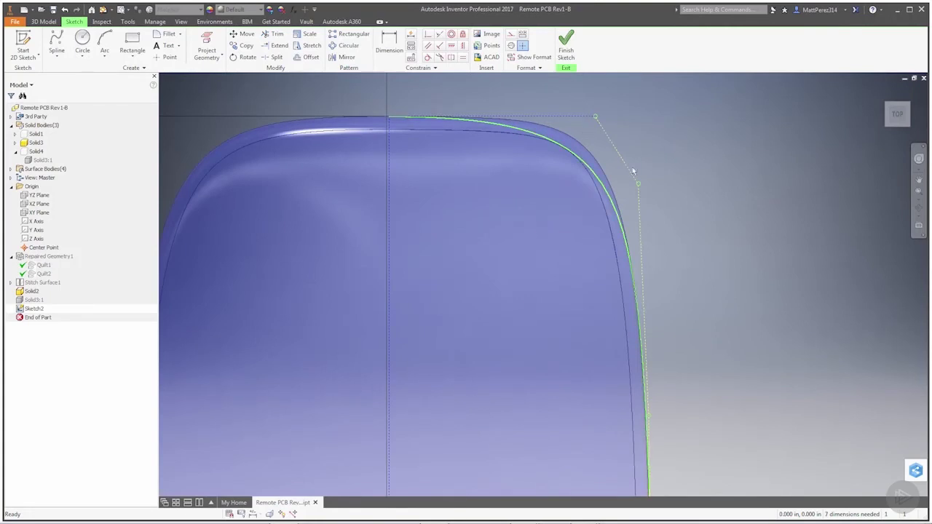
scroll(655, 370, down, 5)
scroll(679, 405, up, 3)
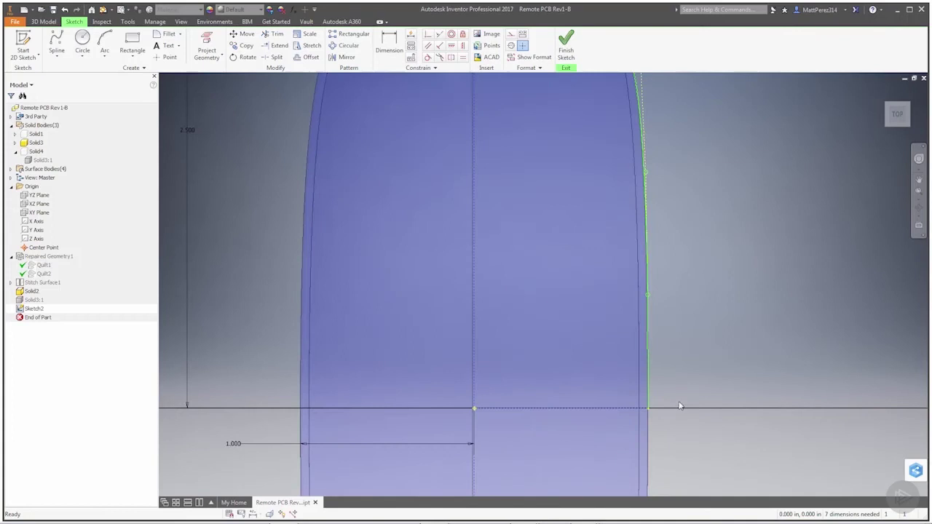
- Adjust the top and lower tangent handles at the top-right corner so the spline hugs the rounded edge
scroll(663, 412, down, 4)
scroll(651, 239, up, 4)
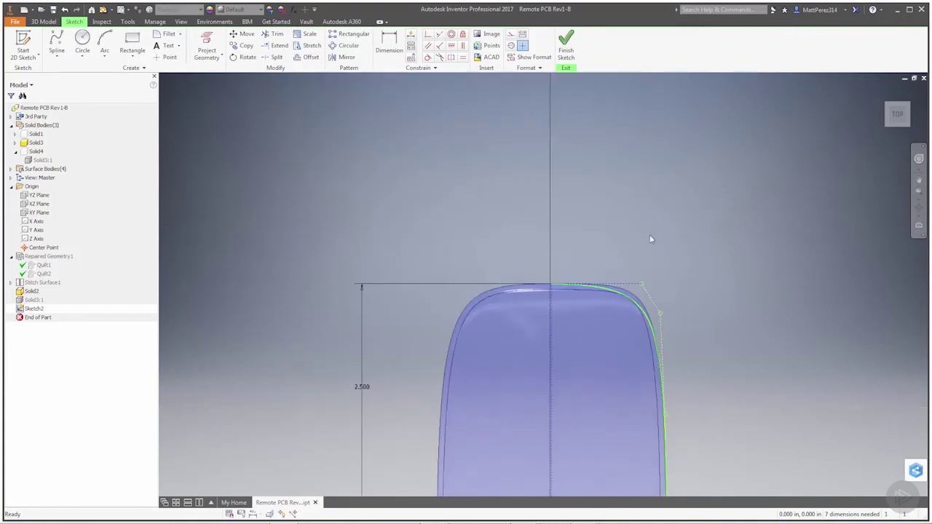
mouse_move(633, 284)
mouse_down()
mouse_move(718, 278)
mouse_move(643, 283)
mouse_up()
mouse_move(667, 340)
mouse_down()
mouse_move(667, 305)
mouse_move(666, 331)
mouse_up()
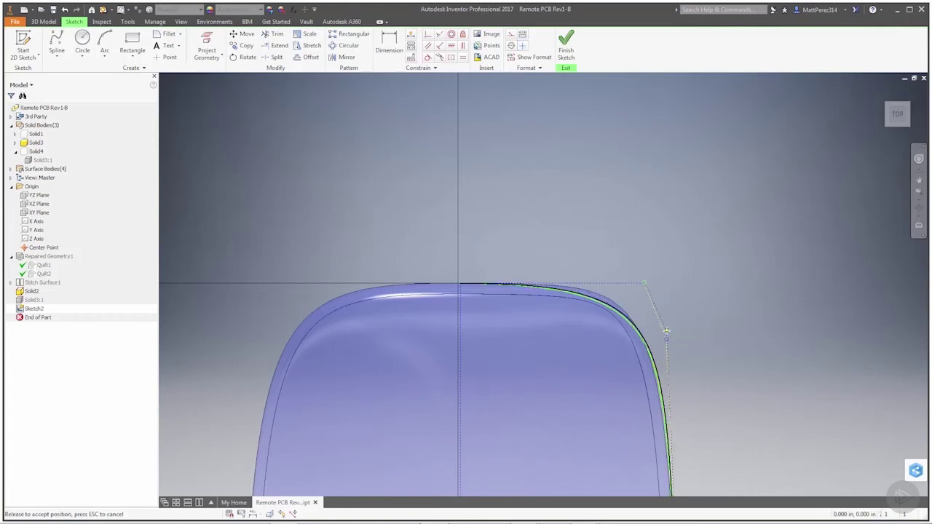
mouse_move(644, 284)
mouse_down()
mouse_move(621, 282)
mouse_move(670, 282)
mouse_move(643, 284)
mouse_up()
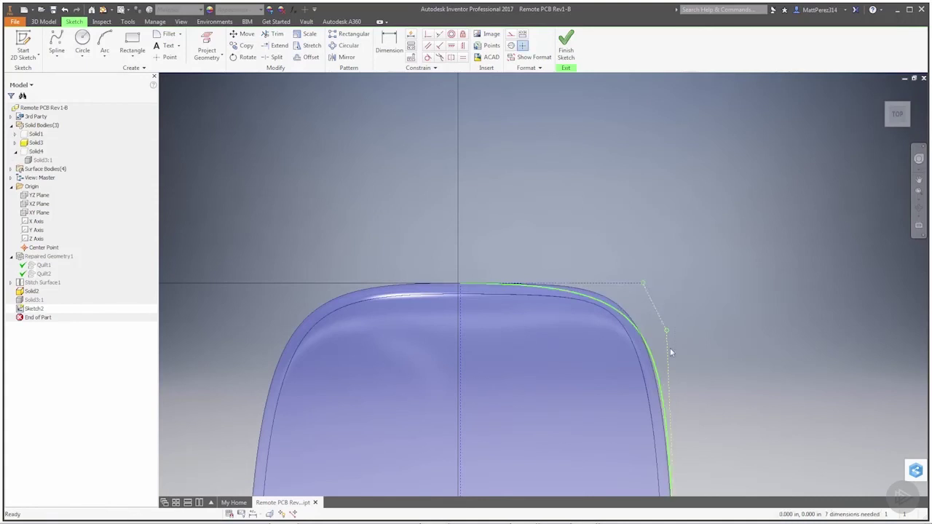
drag(667, 331, 609, 283)
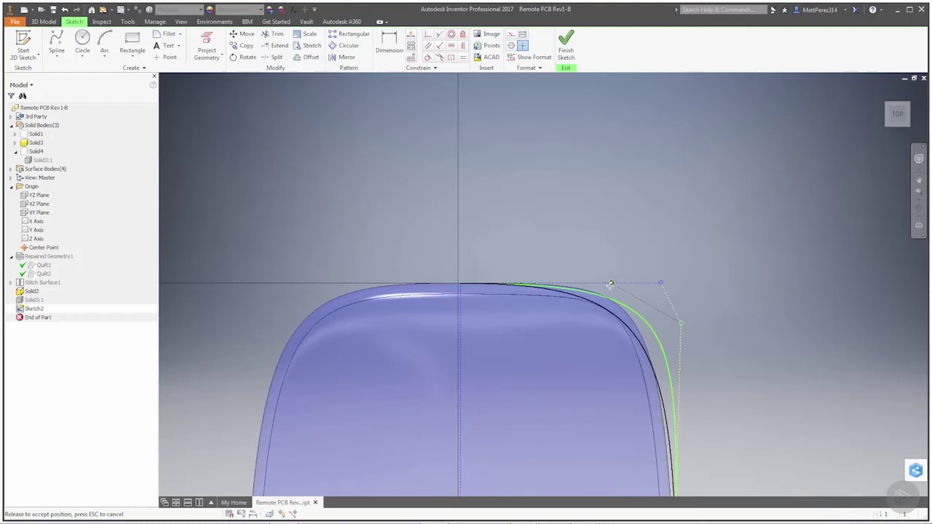
drag(682, 326, 678, 283)
scroll(631, 276, up, 2)
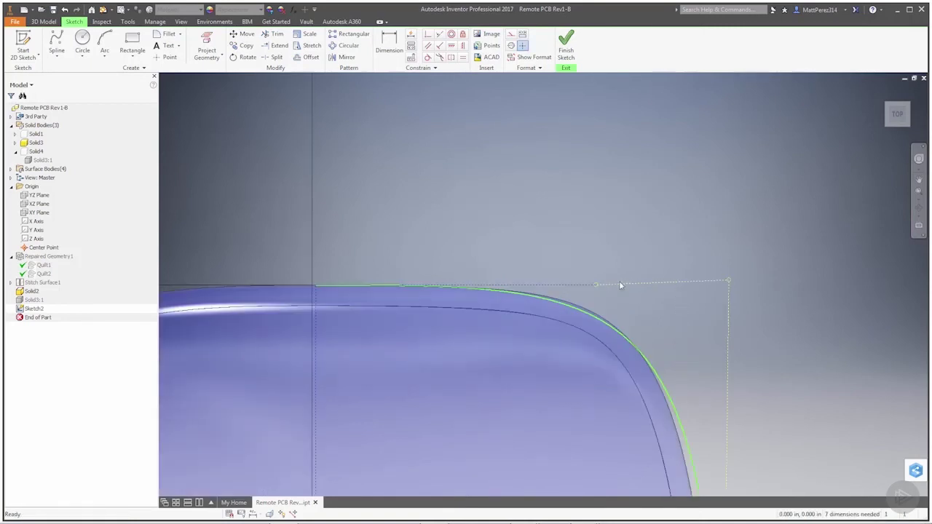
drag(591, 284, 725, 247)
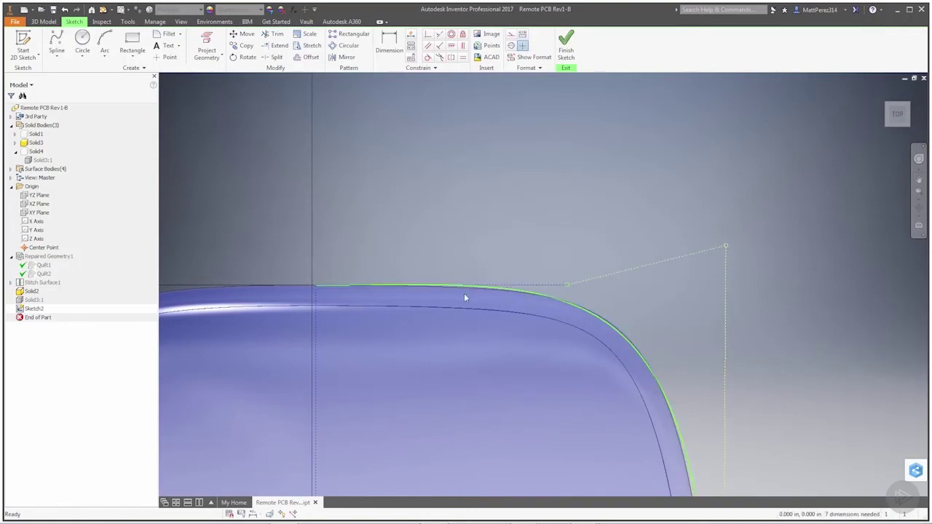
scroll(464, 297, up, 2)
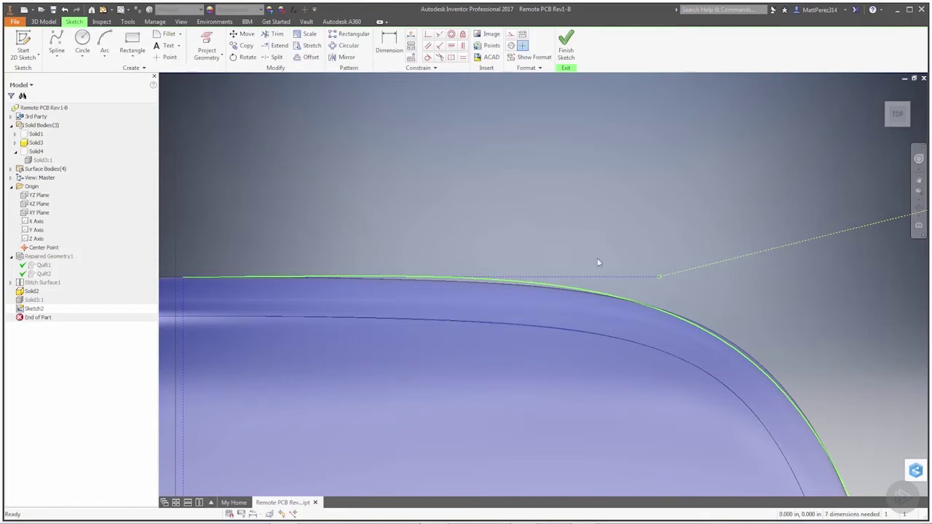
scroll(690, 333, down, 3)
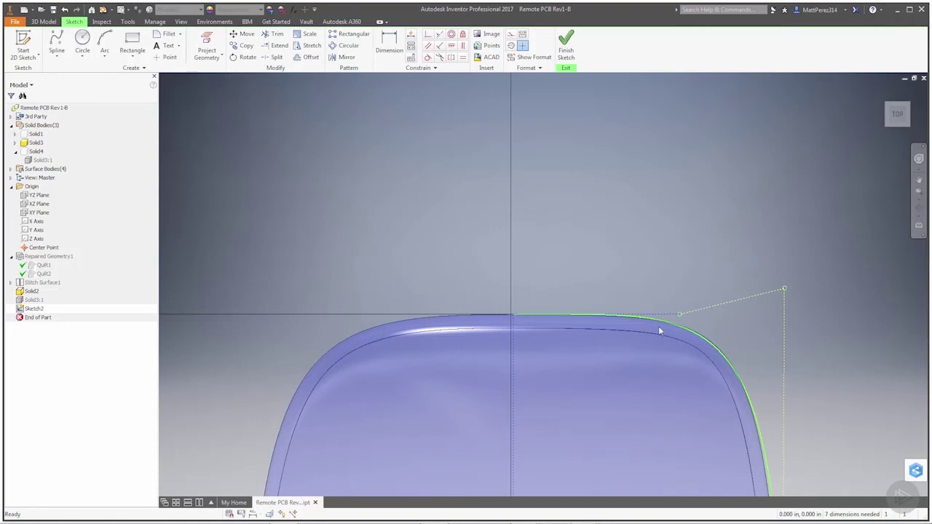
- Turn on Display Curvature for the traced spline to show its curvature comb
right_click(690, 333)
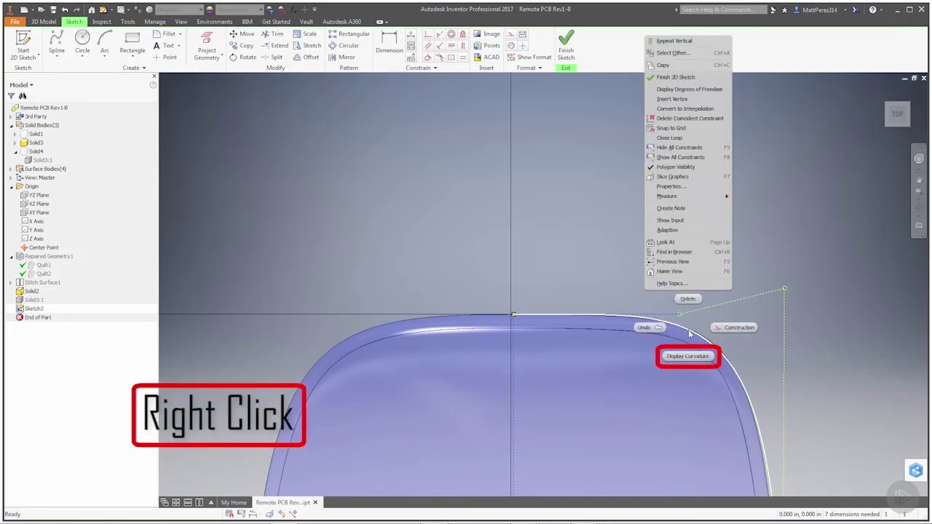
click(689, 355)
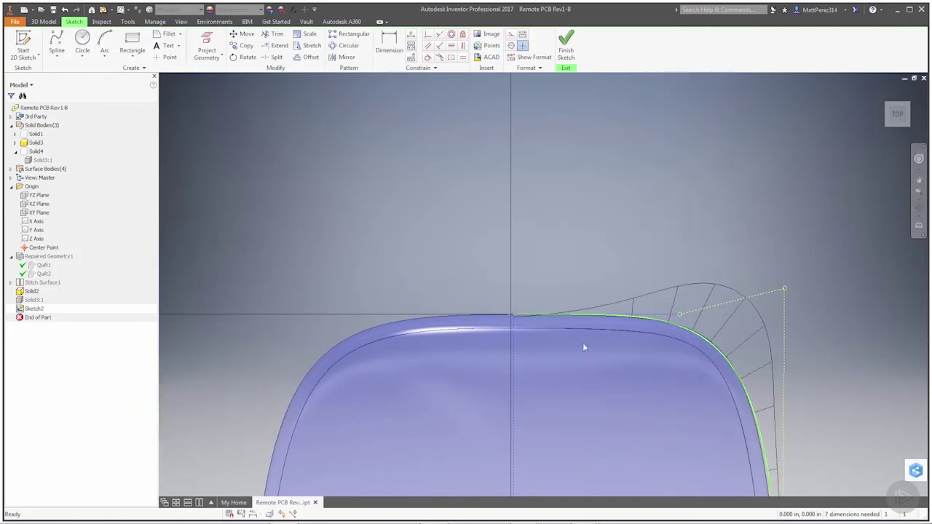
scroll(528, 321, up, 3)
scroll(530, 322, up, 3)
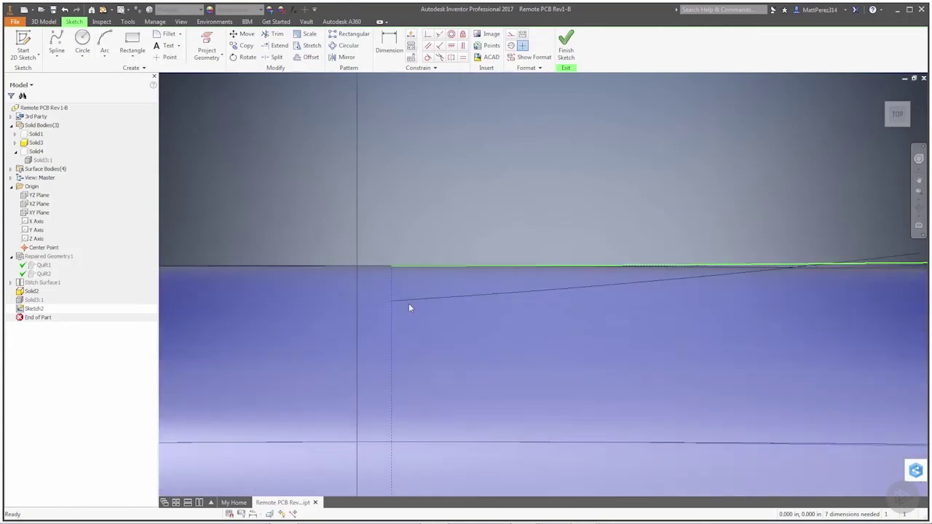
scroll(464, 314, down, 8)
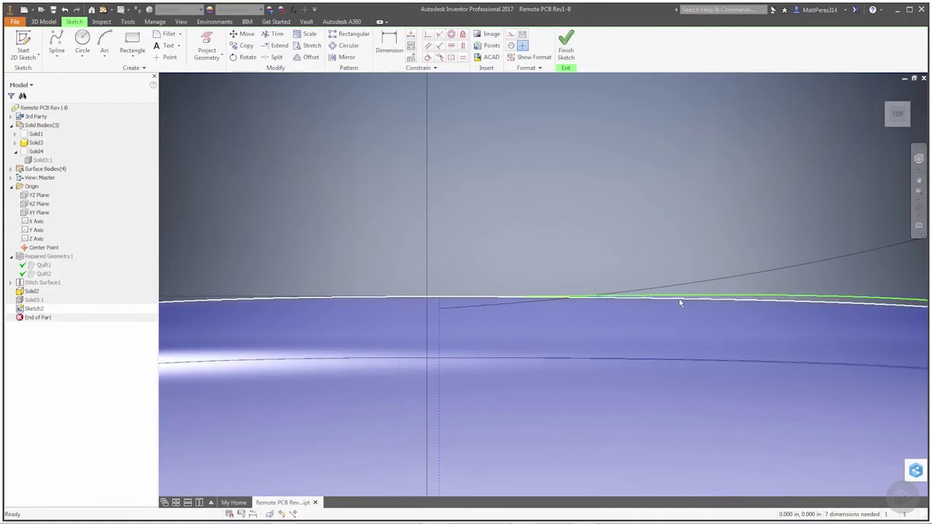
- Pull the top-right corner tangent handle inward to smooth the spline along the shell edge
drag(796, 283, 794, 310)
scroll(795, 311, up, 3)
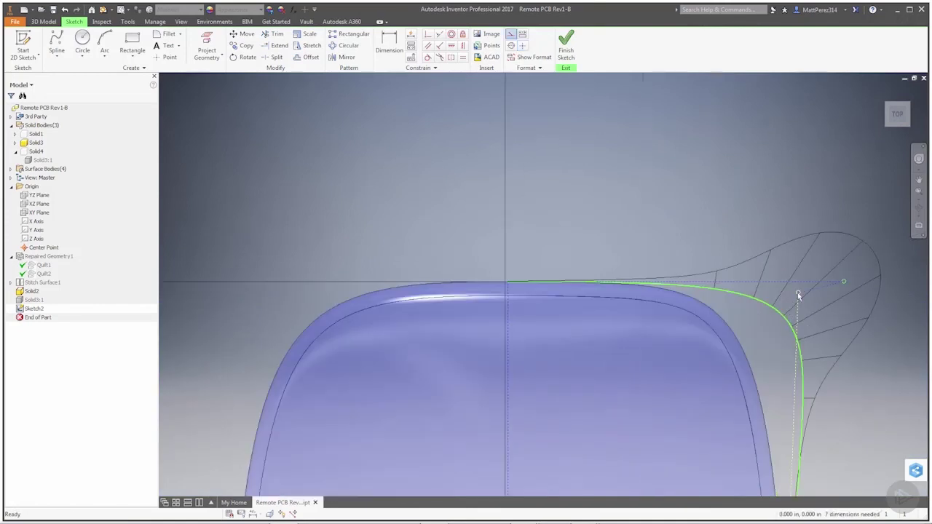
drag(843, 281, 798, 294)
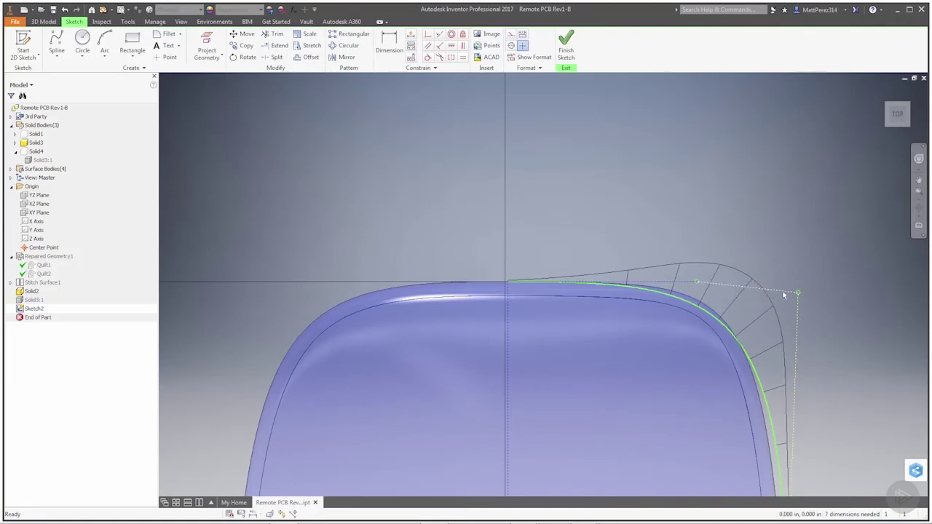
scroll(517, 291, up, 5)
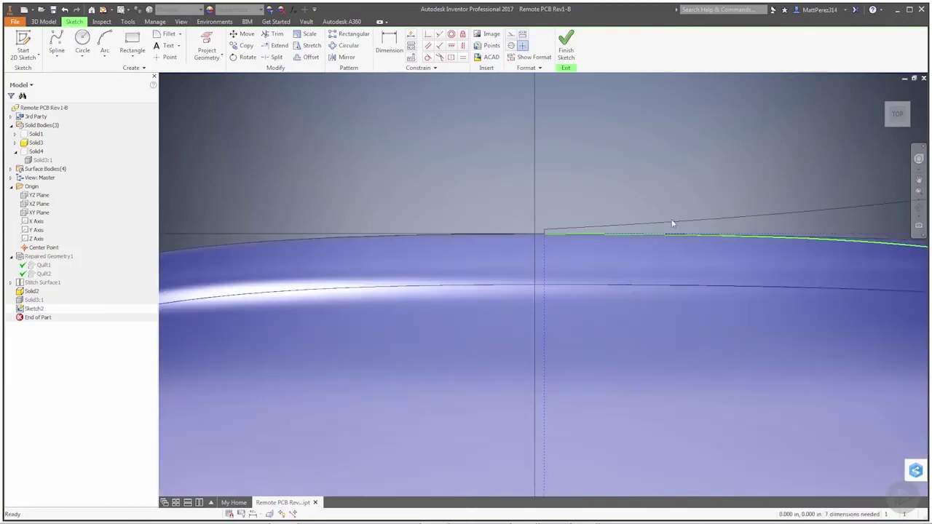
scroll(552, 242, down, 3)
scroll(552, 239, down, 3)
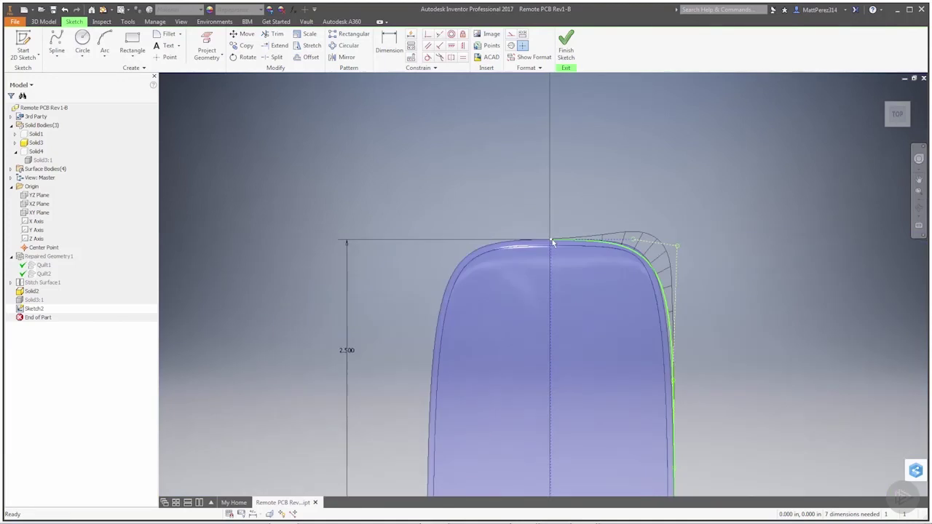
scroll(672, 399, down, 3)
scroll(670, 352, up, 8)
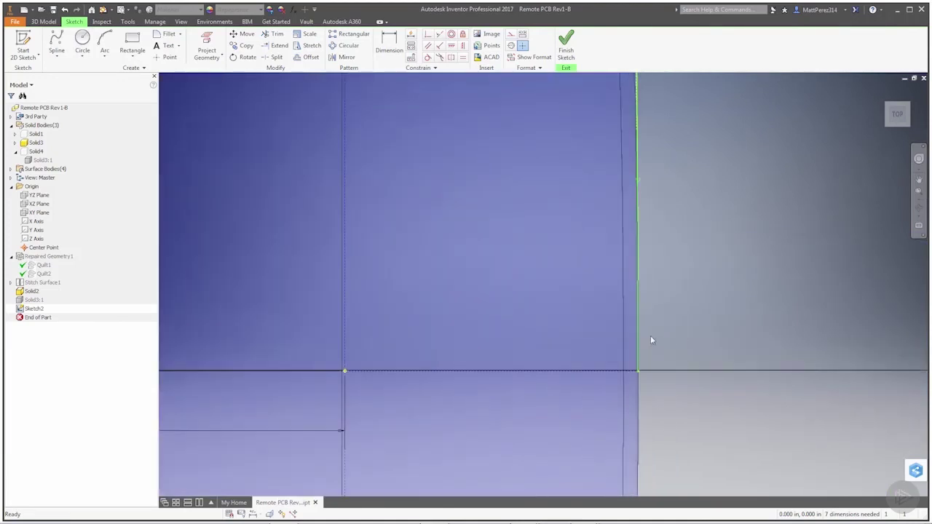
scroll(650, 356, down, 6)
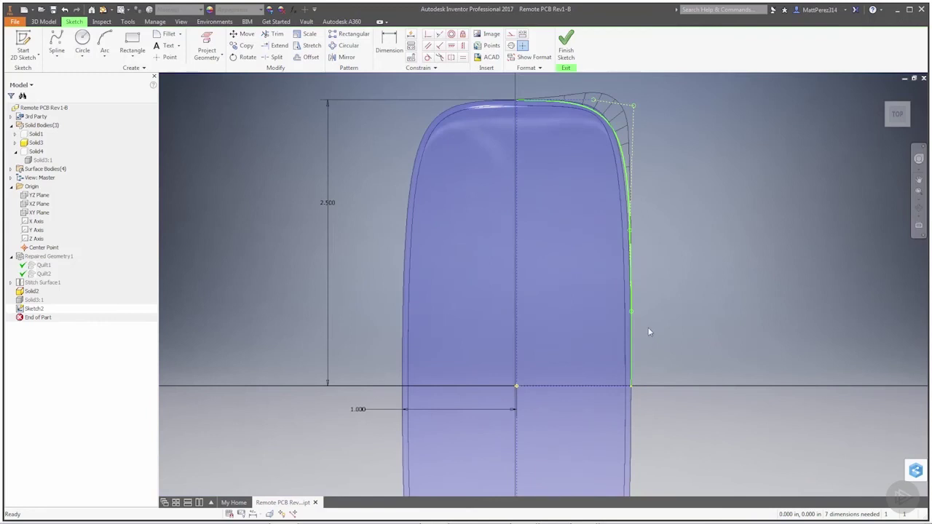
scroll(649, 235, up, 5)
scroll(618, 182, down, 6)
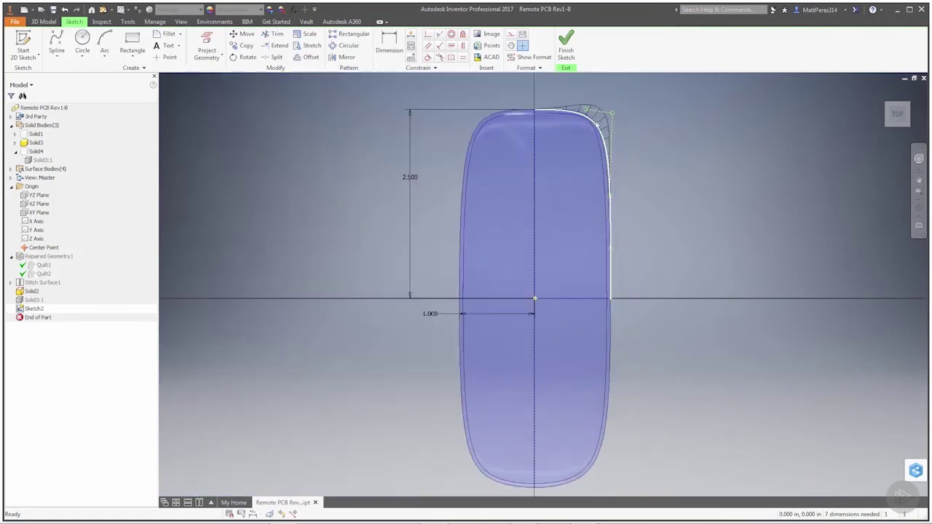
scroll(597, 128, up, 2)
- Raise the scale and density sliders in Curvature Settings so the comb shows larger, denser lines
right_click(597, 130)
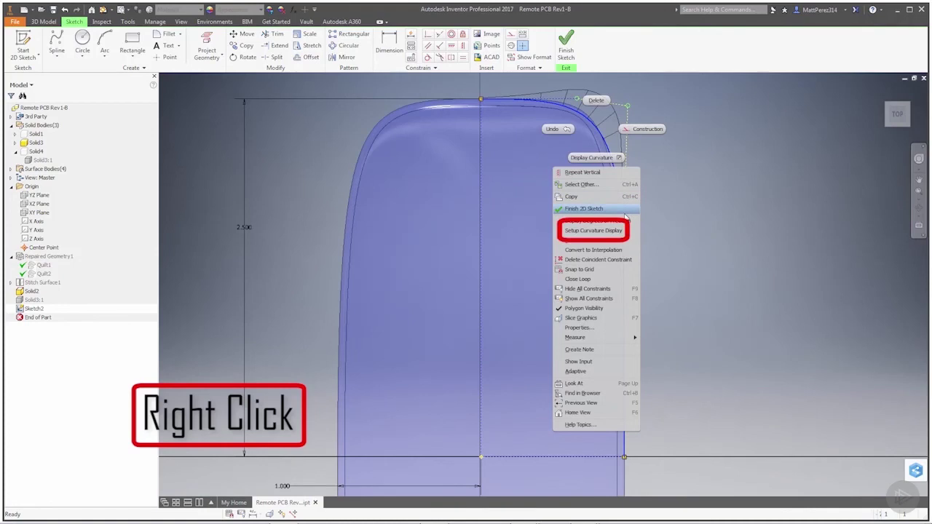
click(610, 230)
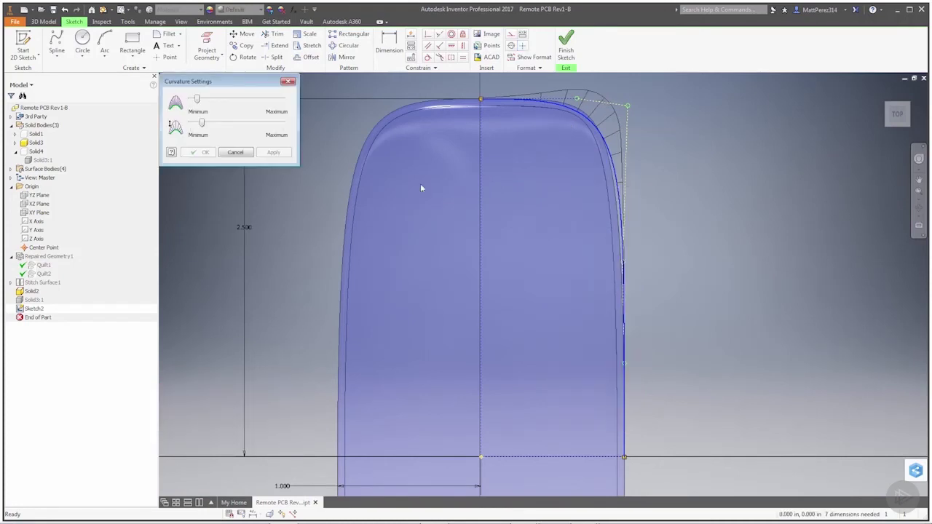
drag(201, 123, 240, 125)
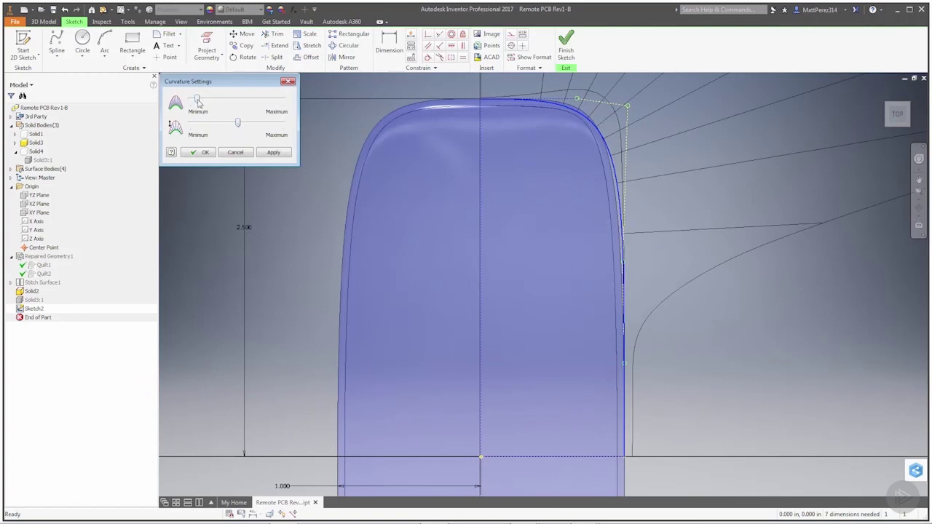
drag(196, 99, 224, 99)
click(204, 152)
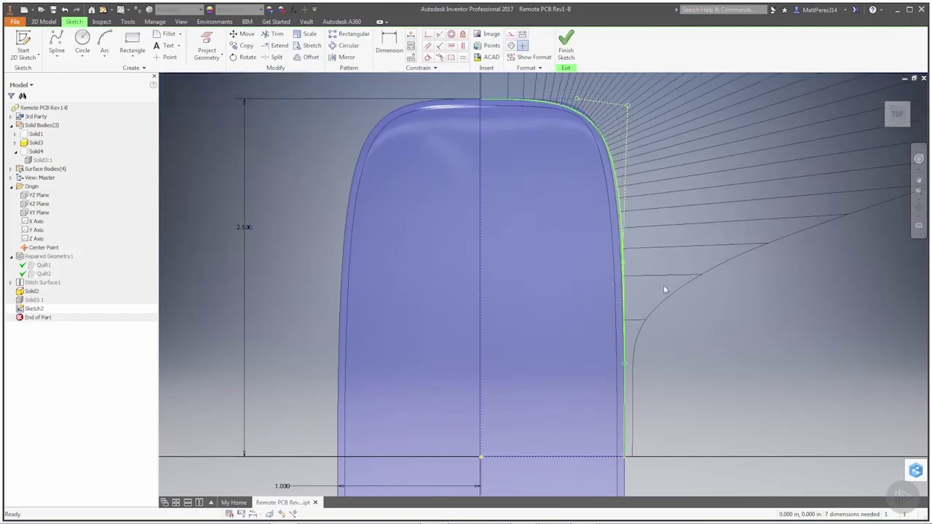
scroll(712, 309, down, 5)
scroll(708, 320, down, 4)
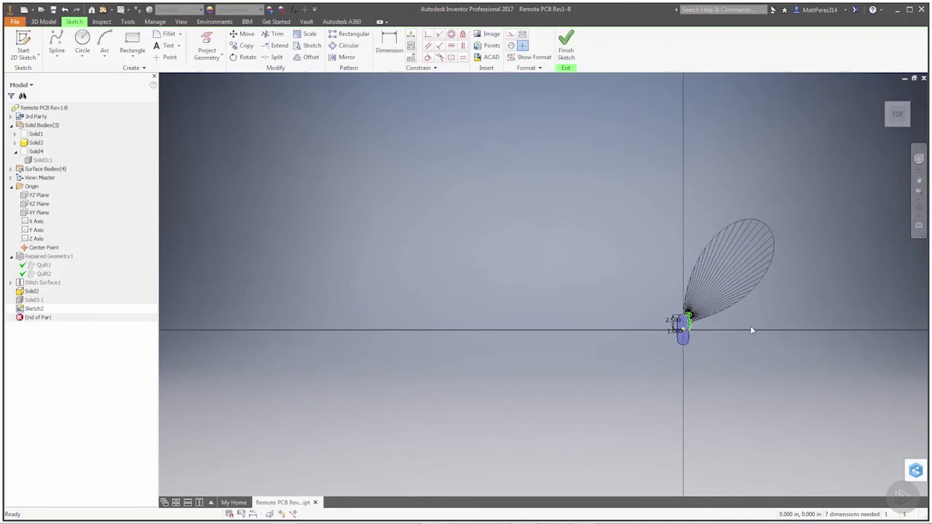
scroll(746, 324, up, 6)
scroll(575, 349, up, 8)
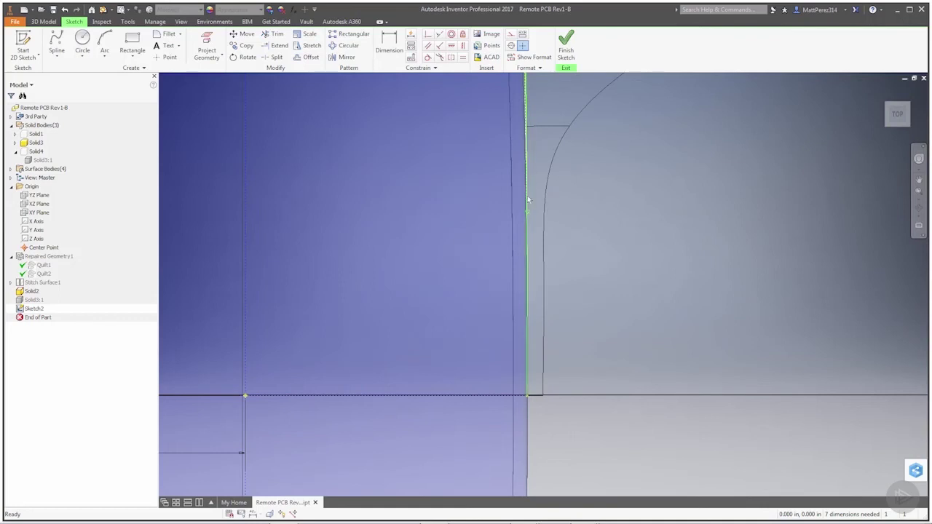
- Move the spline's bottom endpoint onto the horizontal line, dismissing the failed coincident warning
drag(527, 220, 534, 225)
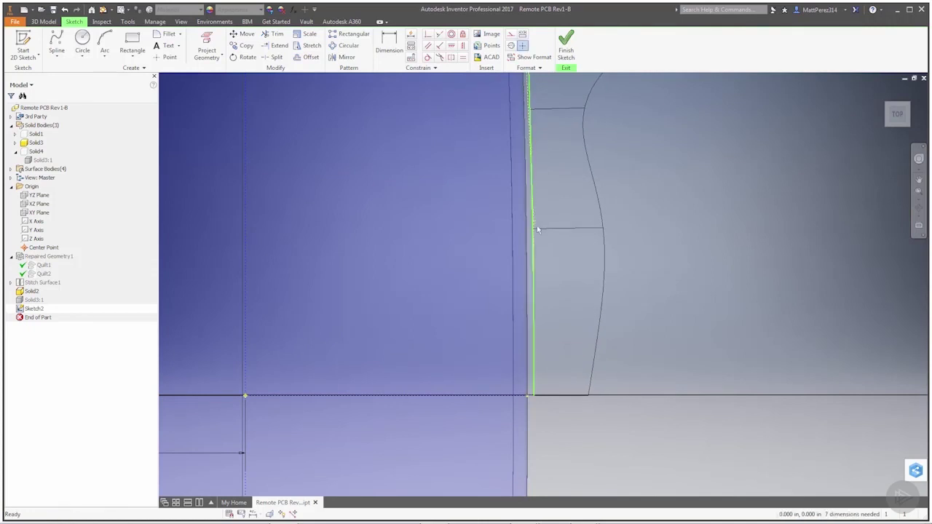
mouse_move(535, 397)
mouse_down()
mouse_move(545, 433)
mouse_move(530, 395)
mouse_up()
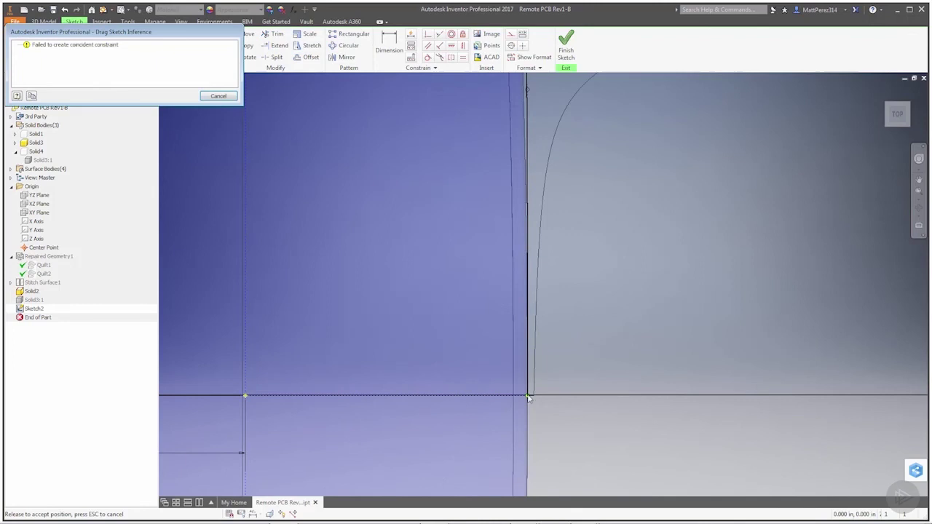
click(230, 98)
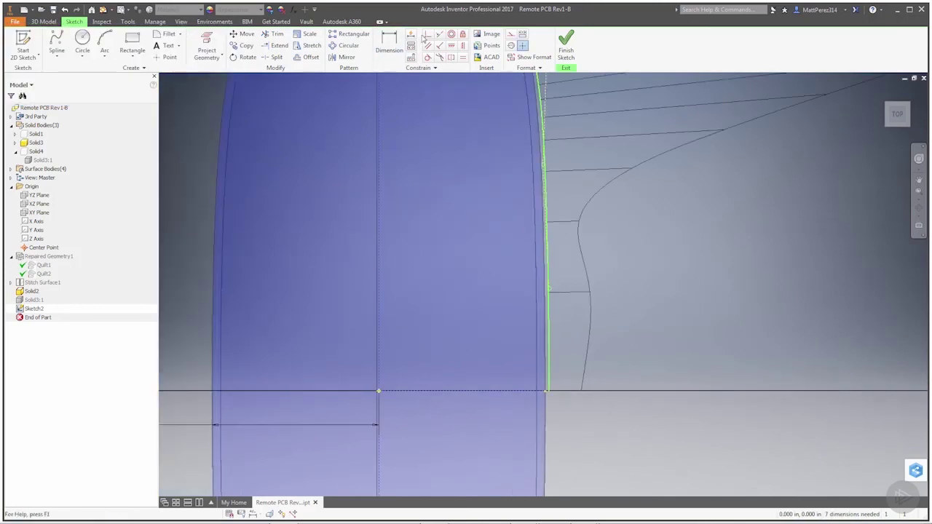
- Make the spline's bottom end perpendicular to the horizontal line, leaving 6 dimensions needed
click(431, 38)
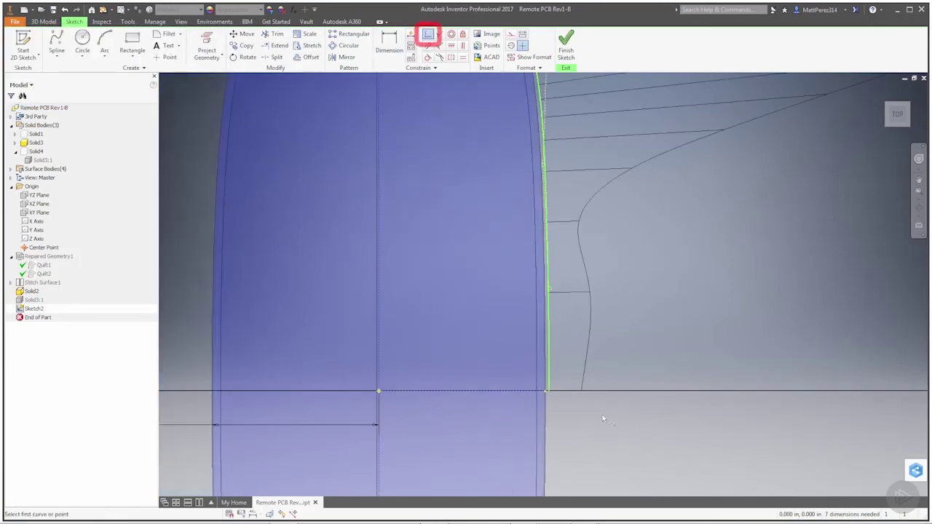
click(551, 392)
click(546, 393)
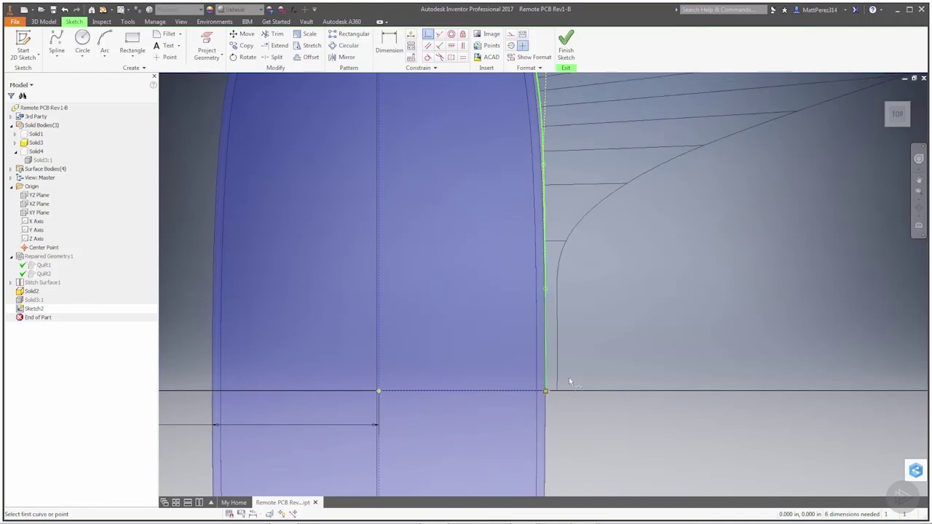
scroll(570, 364, down, 5)
scroll(565, 359, up, 4)
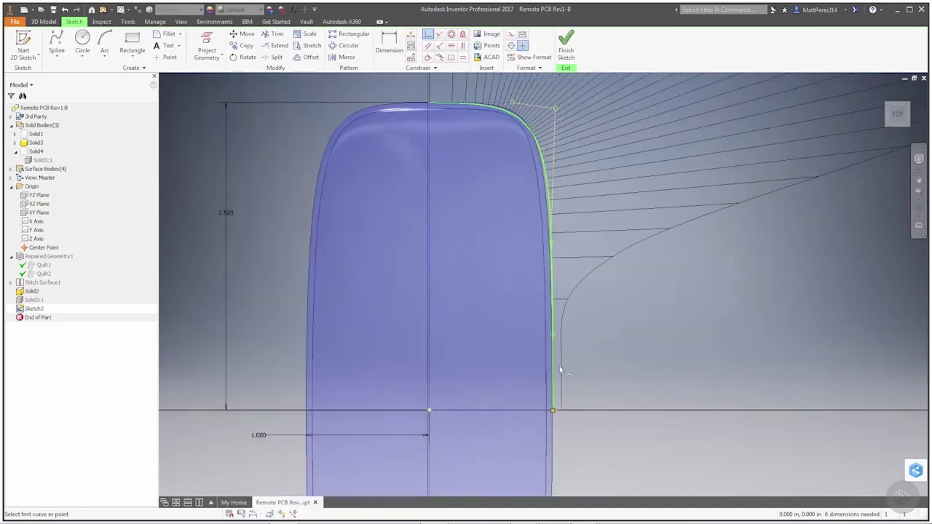
scroll(567, 329, down, 2)
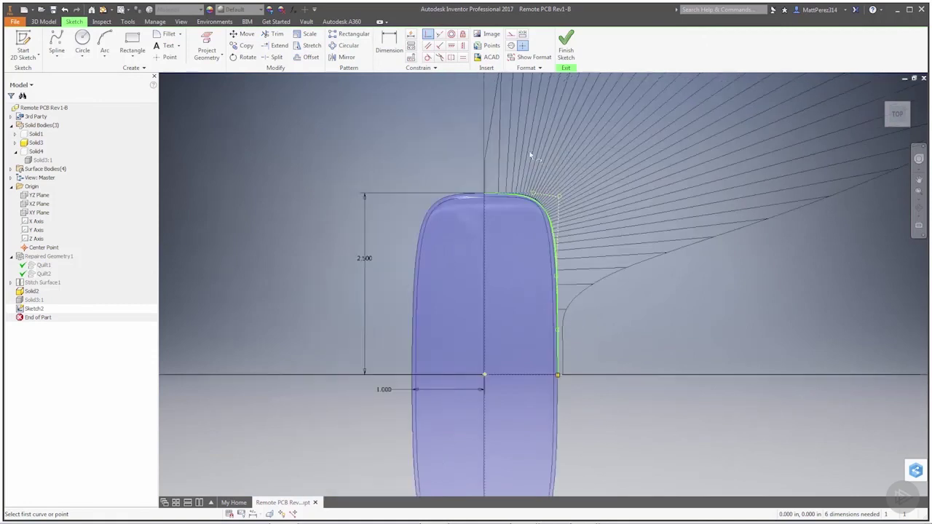
scroll(513, 190, up, 4)
key(Escape)
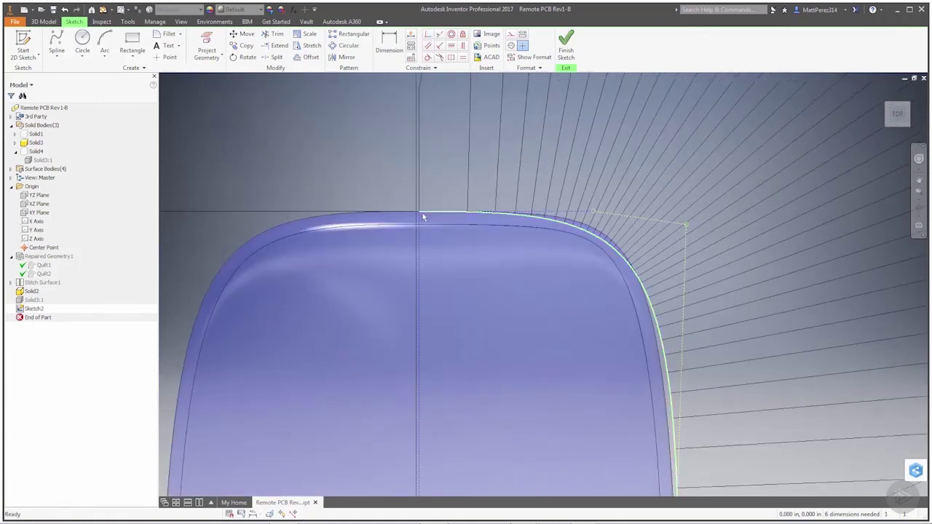
scroll(579, 251, down, 3)
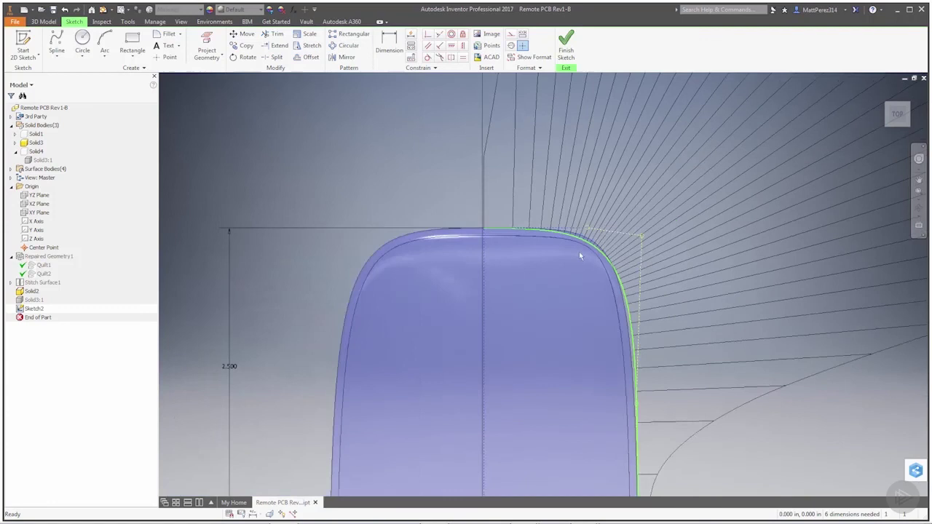
scroll(645, 461, up, 4)
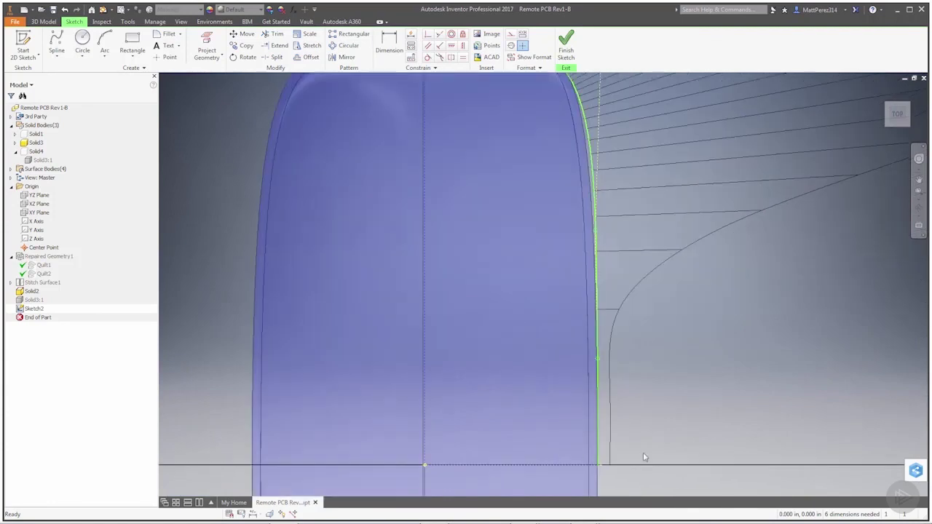